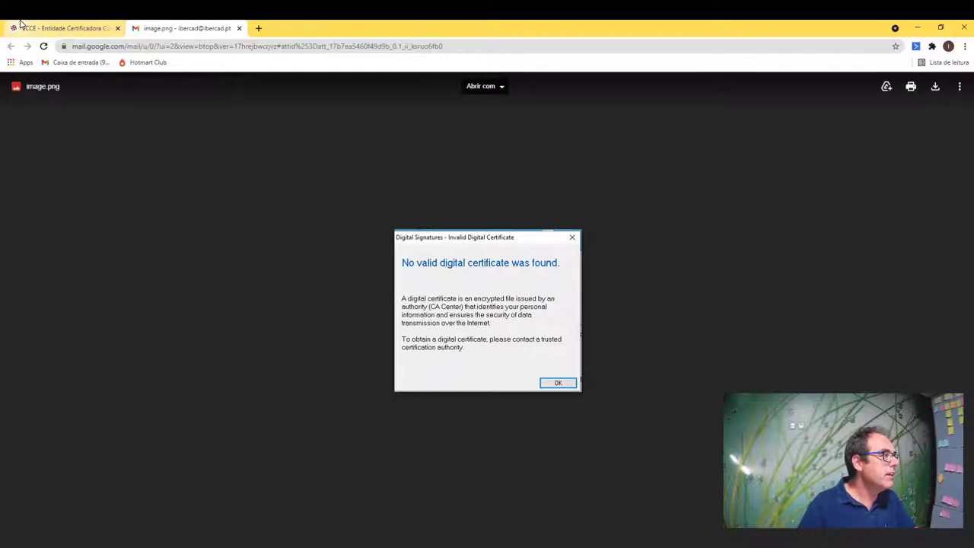
# Switch from the Gmail image preview to the ECCE – Entidade Certificadora tab at ecce.gov.pt.
pyautogui.click(65, 28)
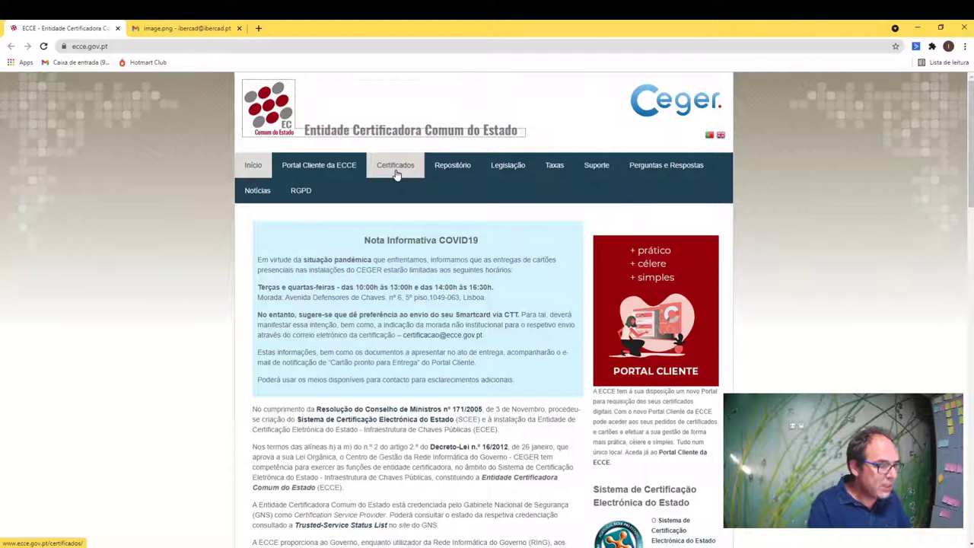
# Go to the ECCE Certificados page and scroll down to the ECCE 001/002 chain certificate links.
pyautogui.click(78, 50)
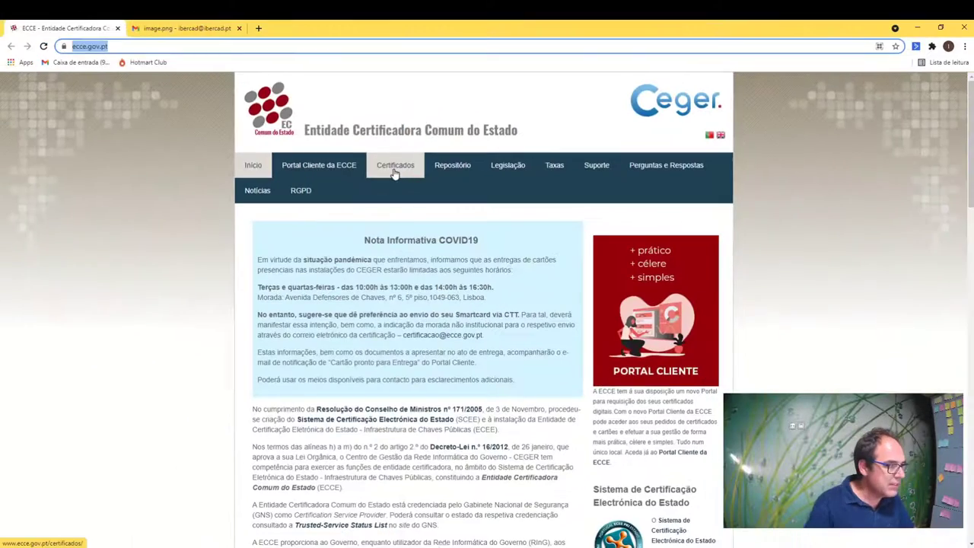
pyautogui.click(398, 177)
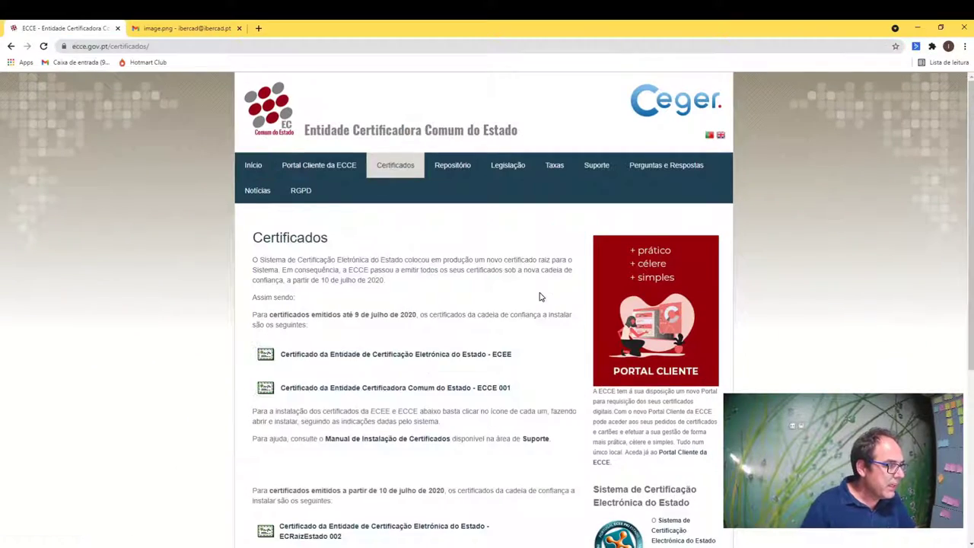
pyautogui.scroll(-2, 539, 296)
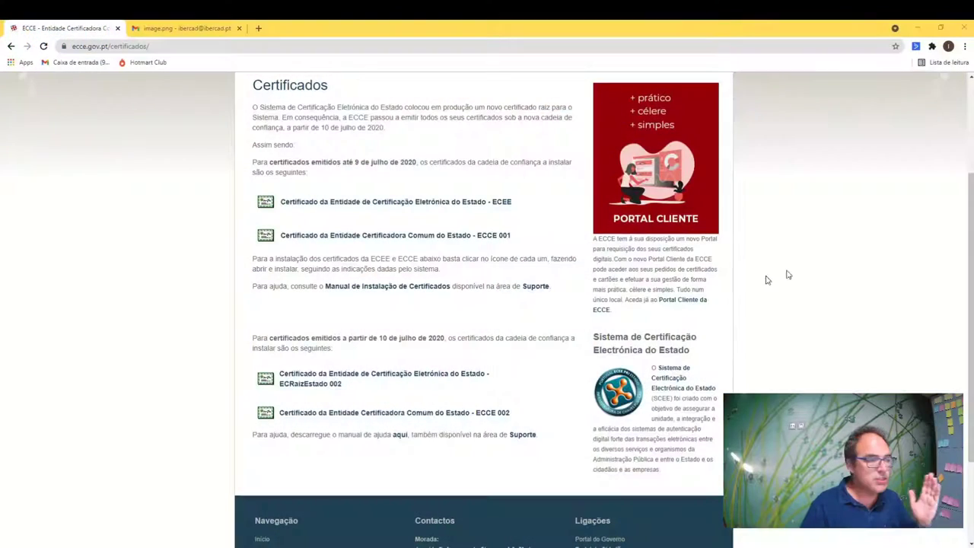
# Bring up the CERTIFICADOS downloads folder, sorting its .crt files by name, then by modification date.
pyautogui.hotkey('alt', 'Tab')
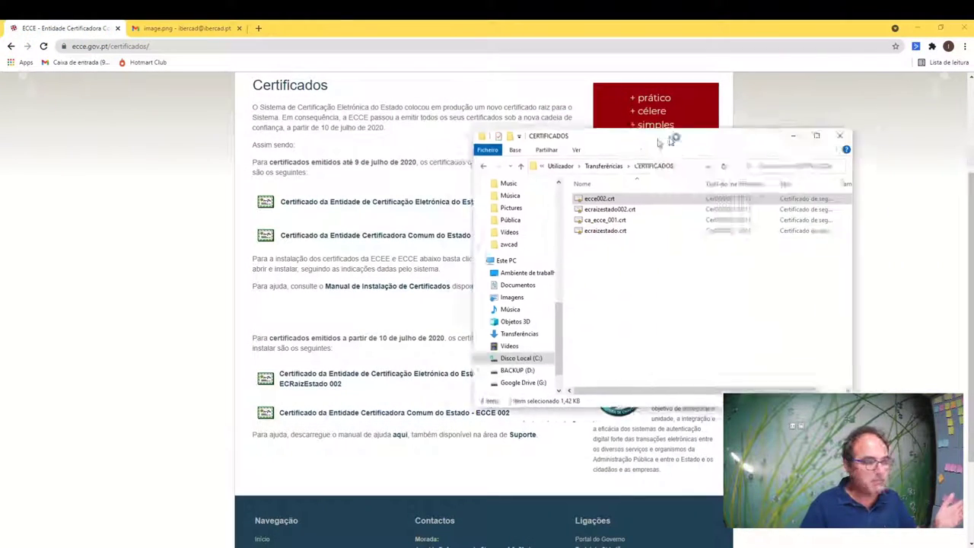
pyautogui.click(562, 240)
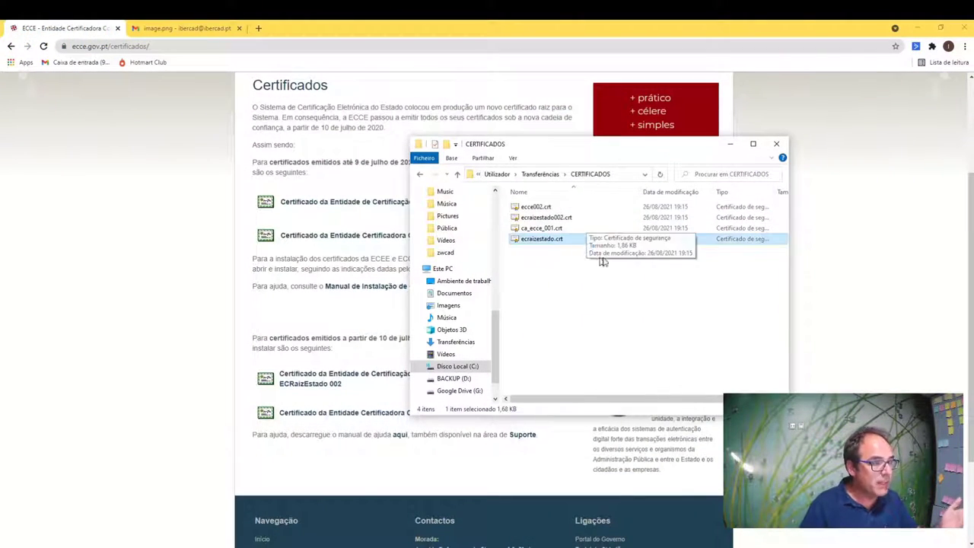
pyautogui.click(583, 192)
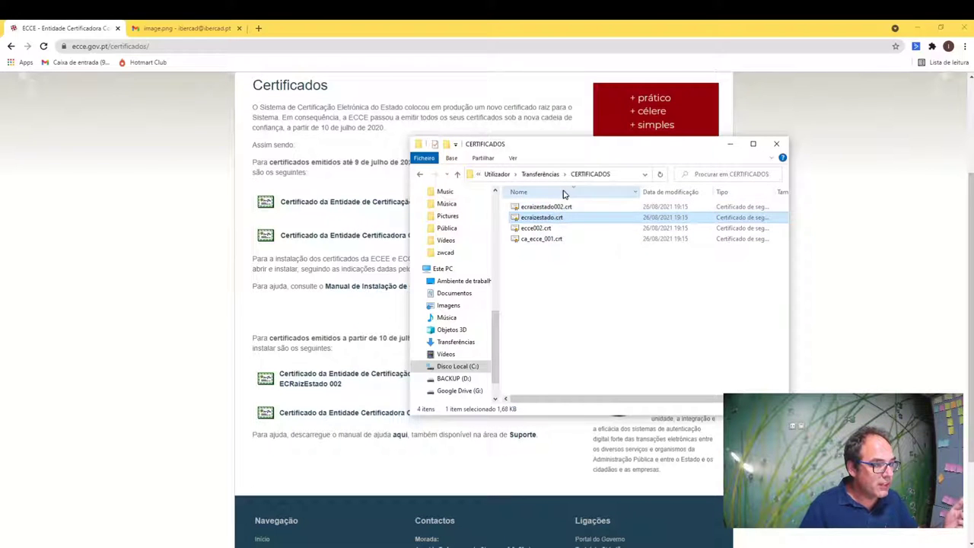
pyautogui.click(672, 192)
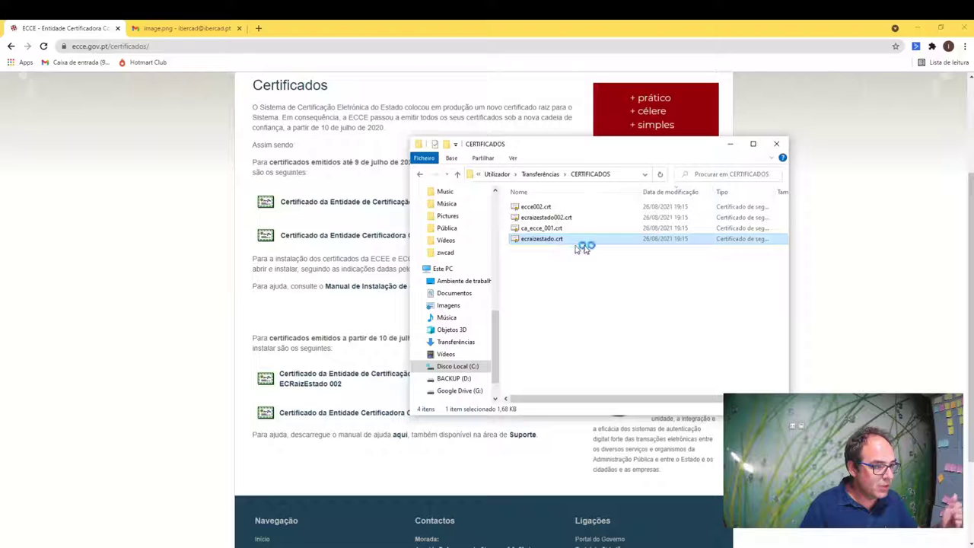
pyautogui.click(694, 191)
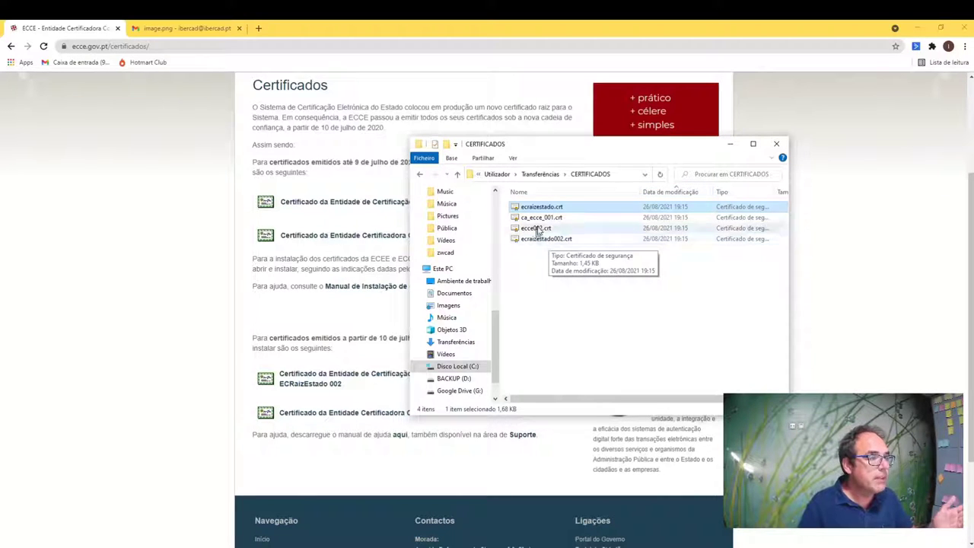
# Move the folder window to the right and check the four .crt files, ending on ecraizestado.crt.
pyautogui.moveTo(561, 150); pyautogui.dragTo(647, 146)
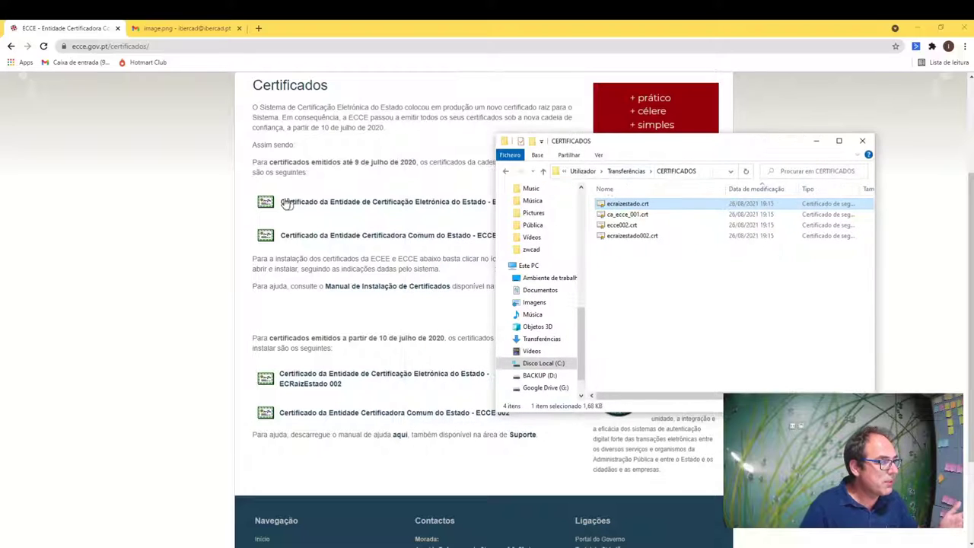
pyautogui.click(628, 216)
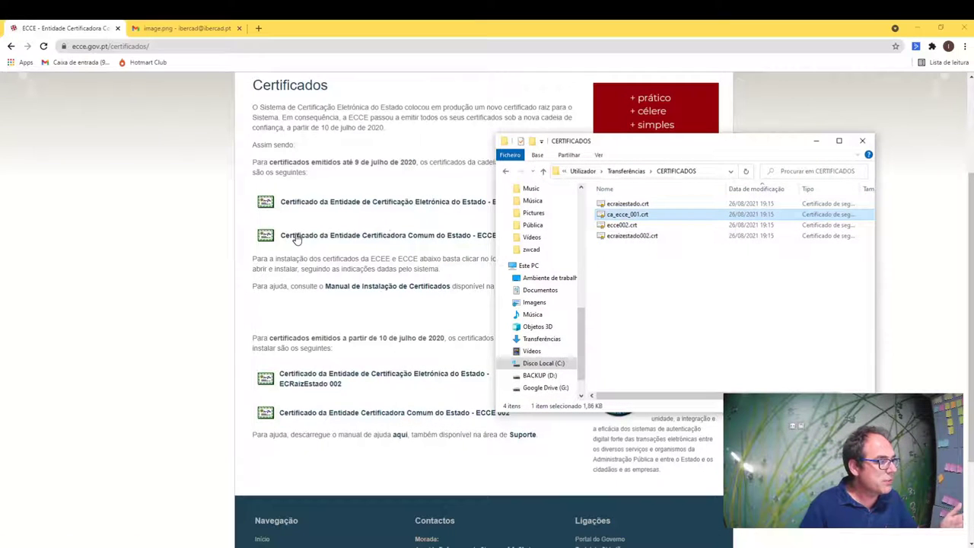
pyautogui.moveTo(642, 149)
pyautogui.mouseDown()
pyautogui.moveTo(789, 149)
pyautogui.moveTo(731, 144)
pyautogui.mouseUp()
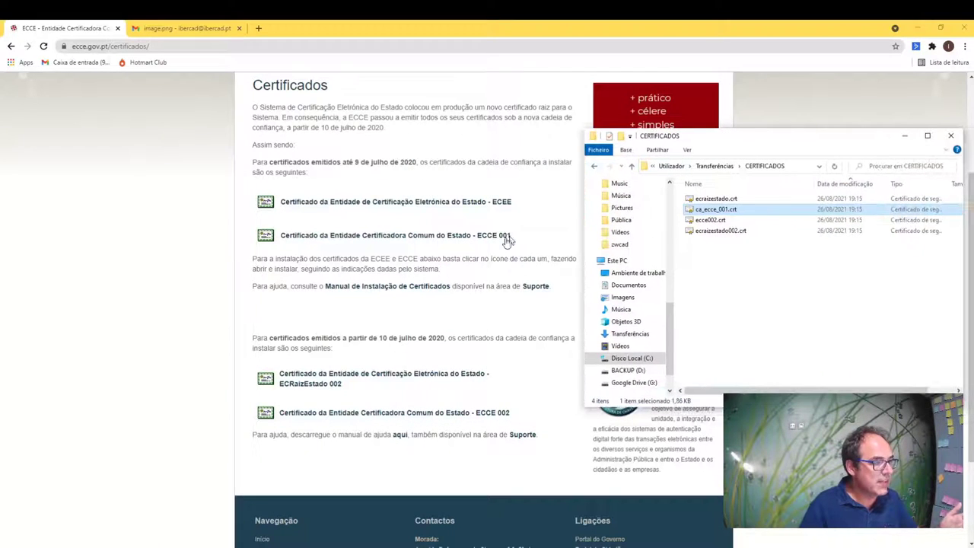
pyautogui.click(712, 220)
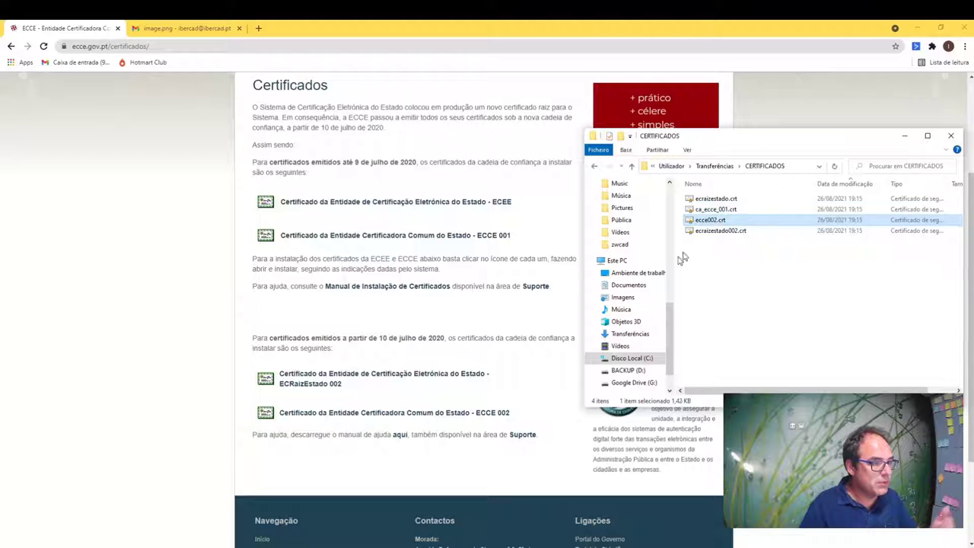
pyautogui.click(784, 232)
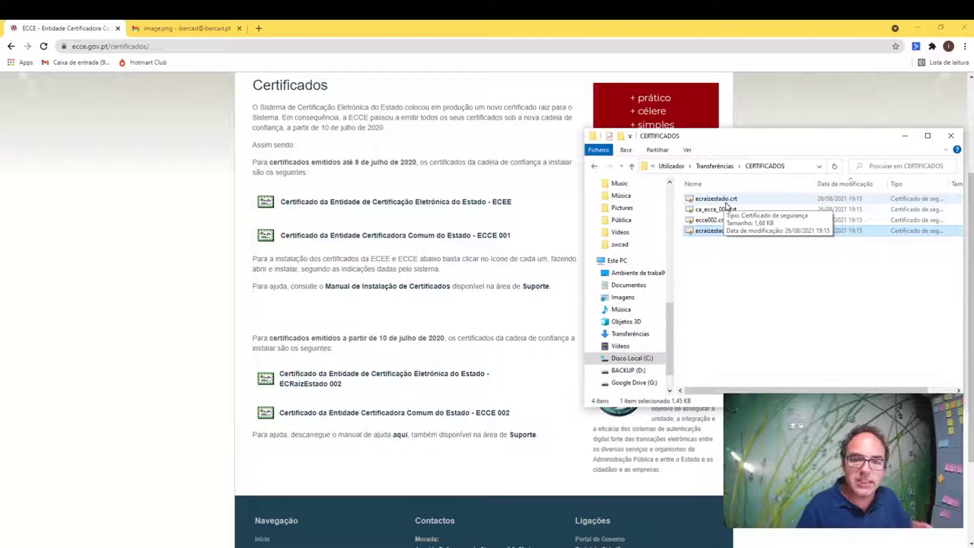
pyautogui.click(714, 199)
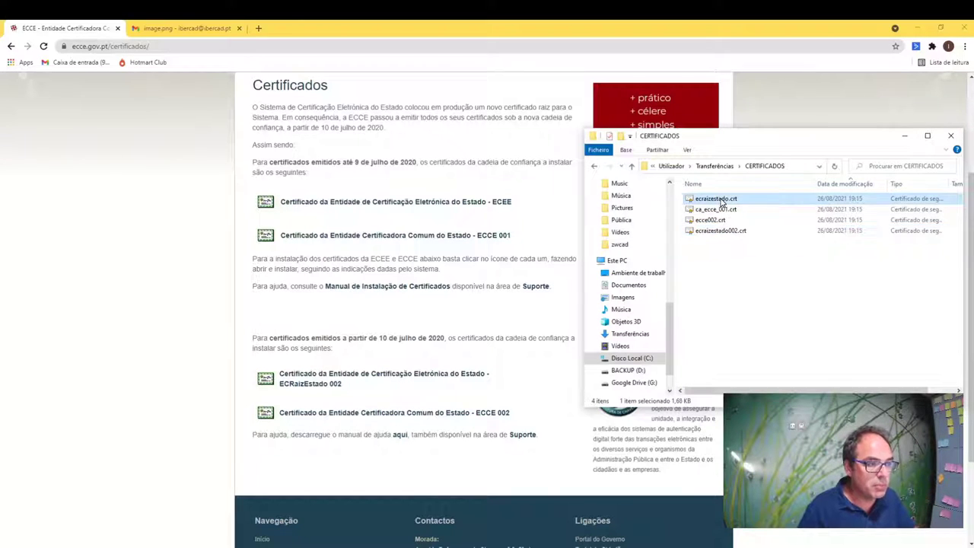
# Open ecraizestado.crt and start installing it for Computador Local instead of the current user.
pyautogui.doubleClick(722, 200)
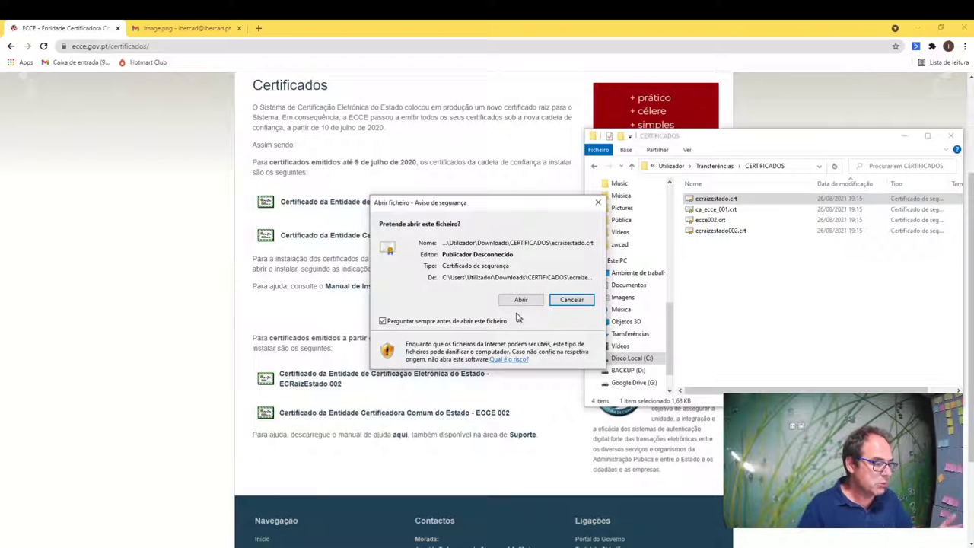
pyautogui.click(521, 300)
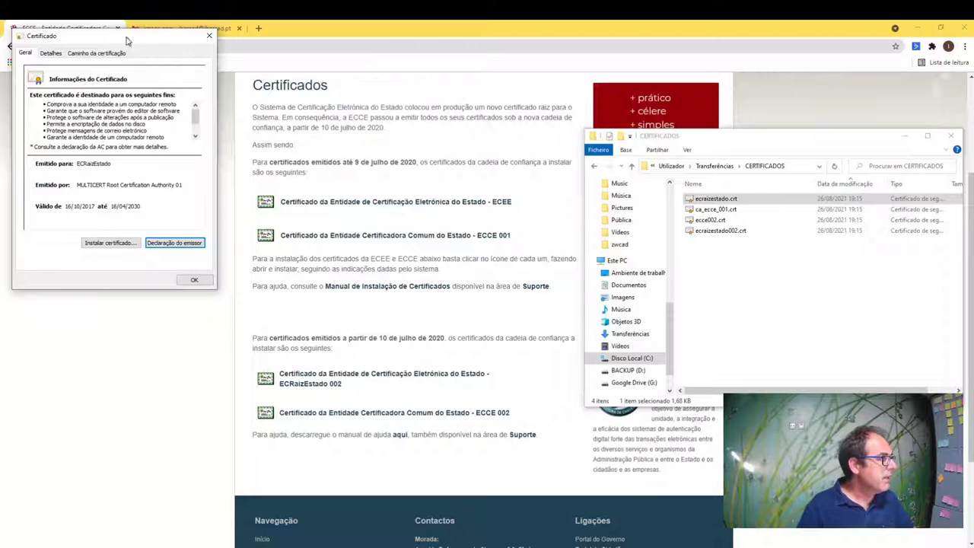
pyautogui.moveTo(127, 41); pyautogui.dragTo(359, 135)
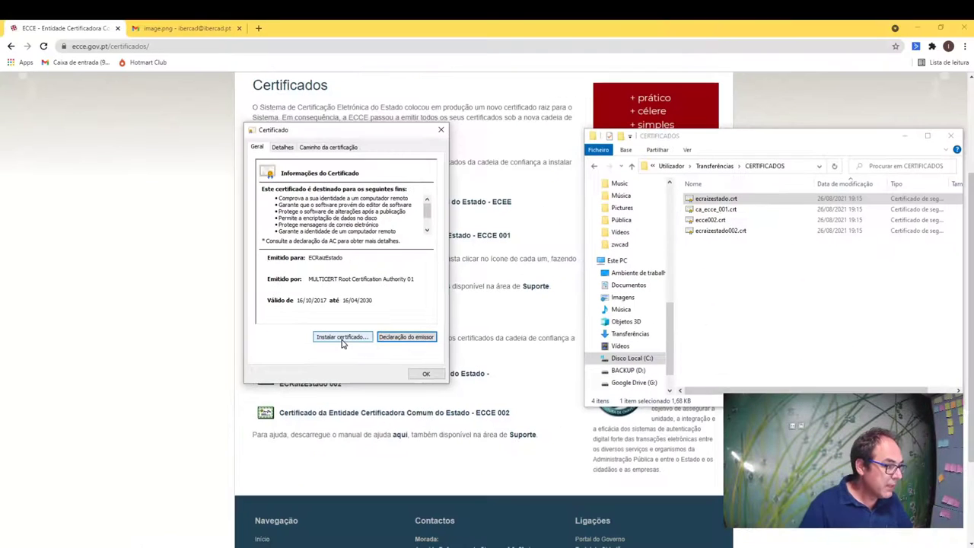
pyautogui.click(343, 340)
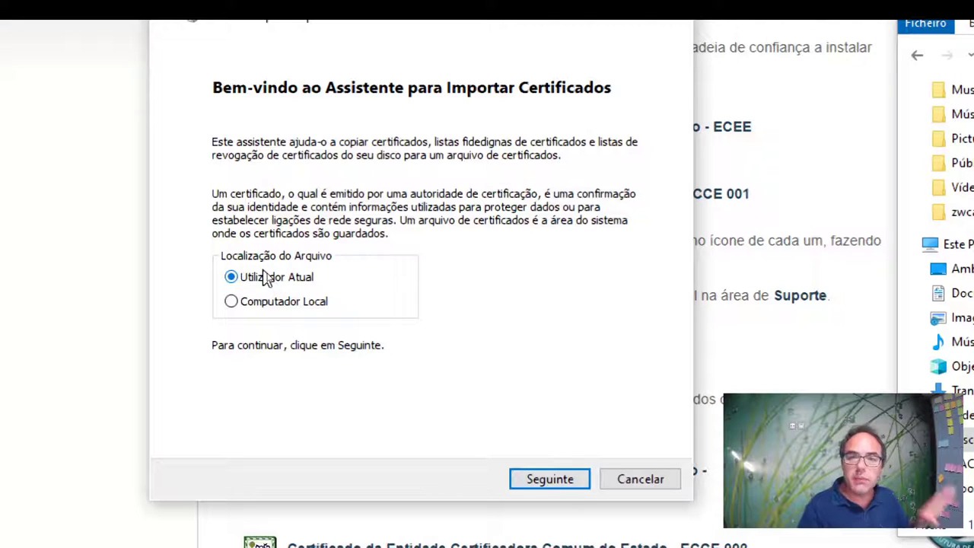
pyautogui.click(266, 273)
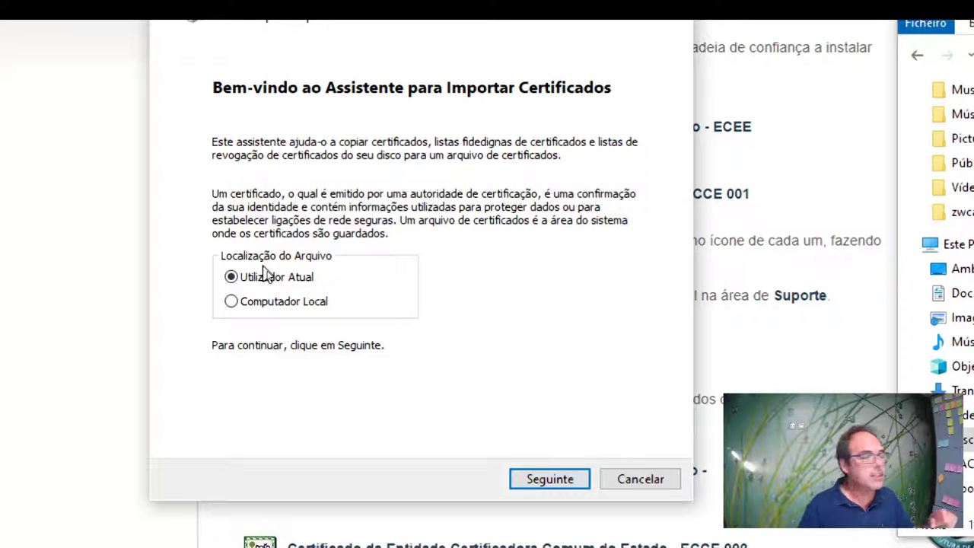
pyautogui.click(239, 311)
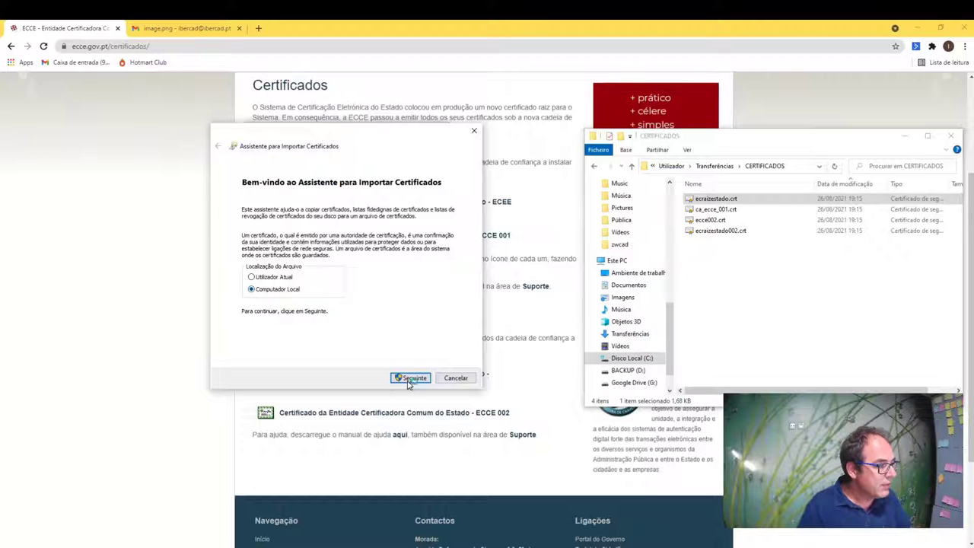
pyautogui.click(409, 380)
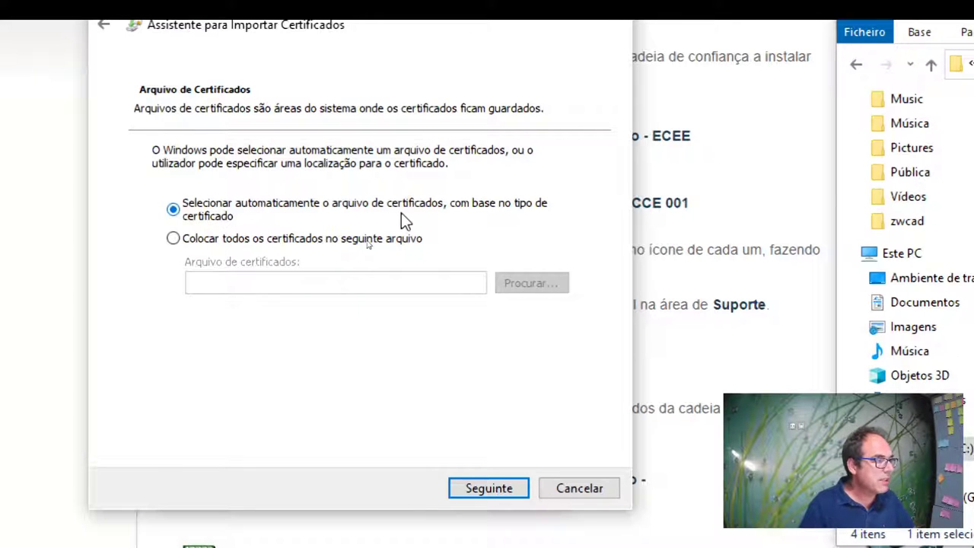
# Import ECRaizEstado into the Autoridades de certificação de raiz fidedignas store.
pyautogui.click(174, 240)
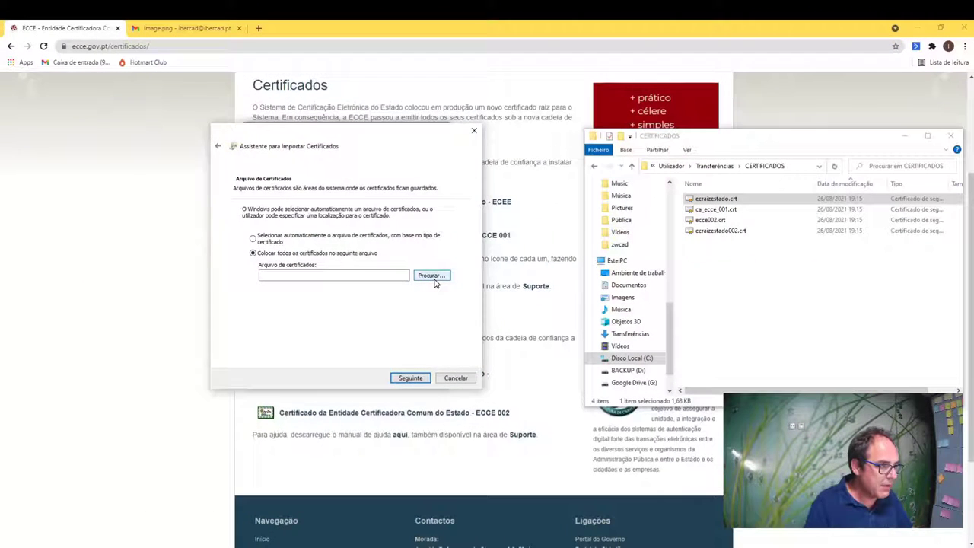
pyautogui.click(537, 292)
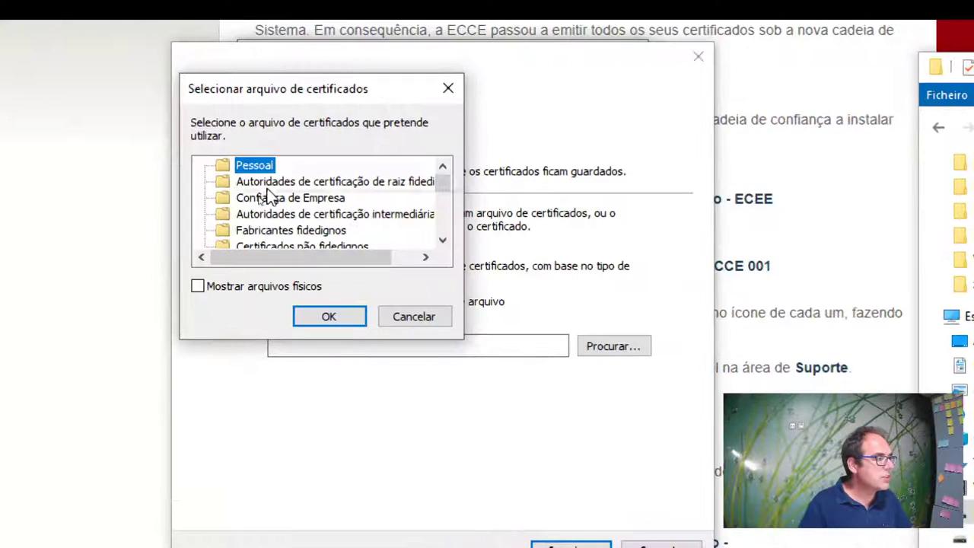
pyautogui.click(270, 182)
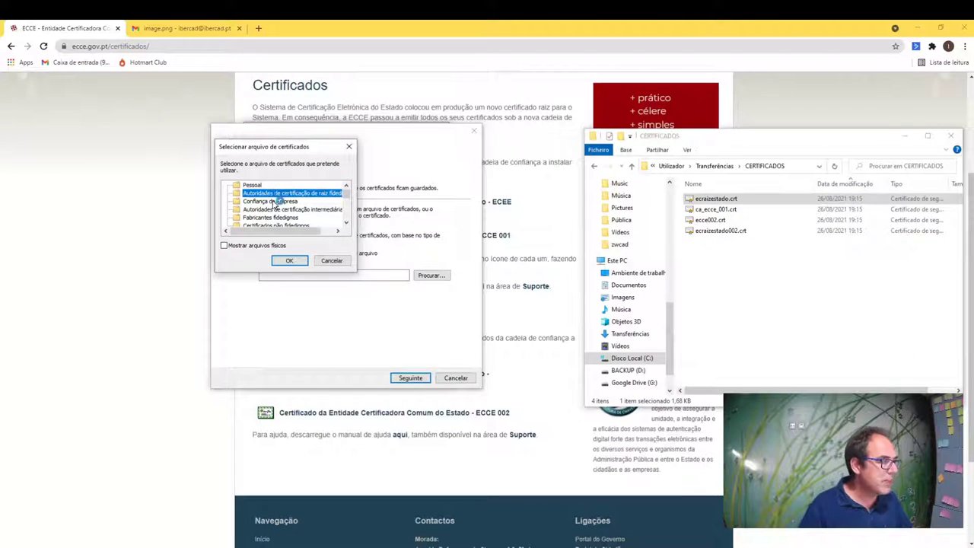
pyautogui.click(287, 262)
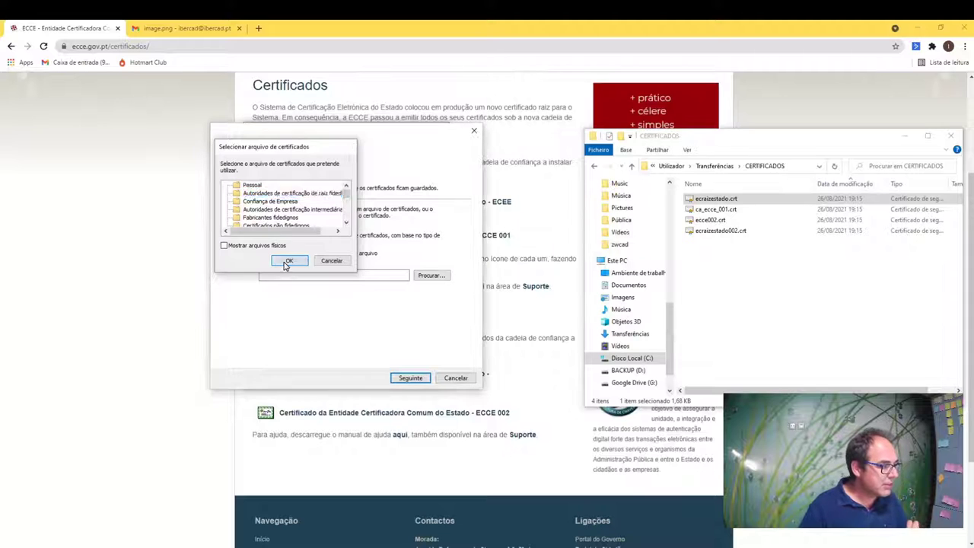
pyautogui.click(412, 380)
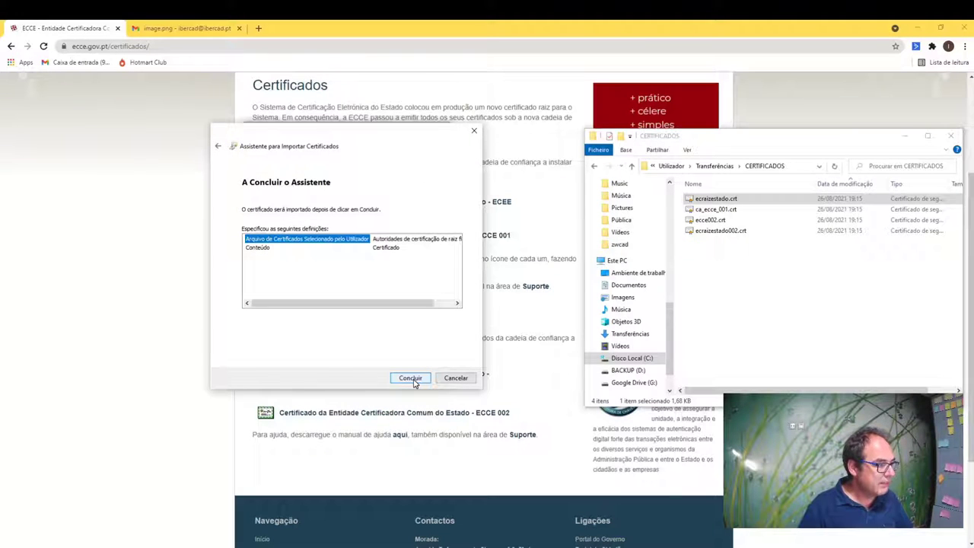
pyautogui.click(414, 379)
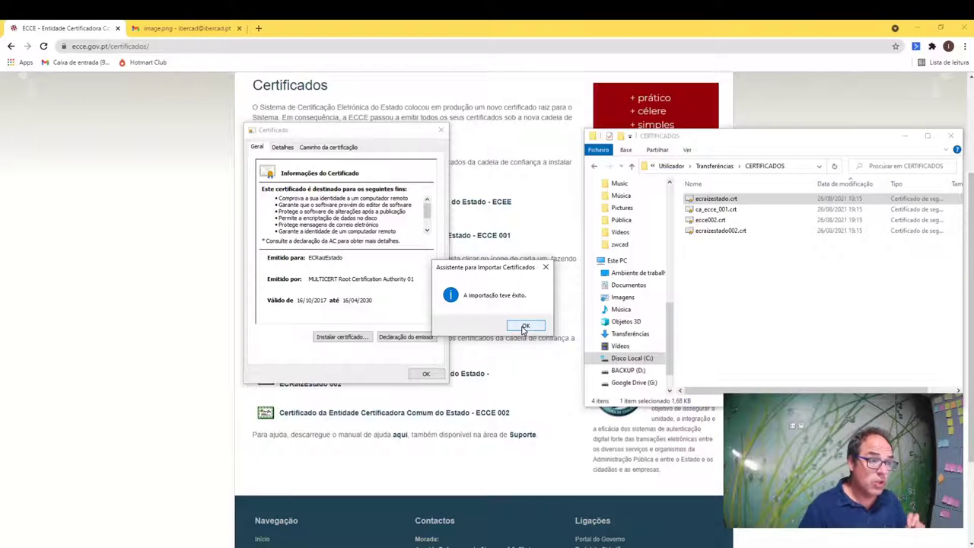
pyautogui.click(524, 327)
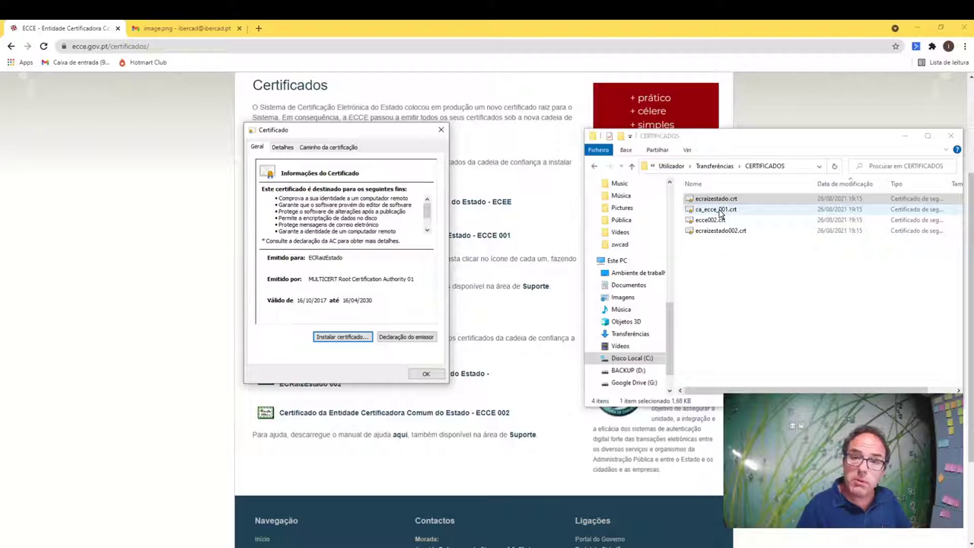
# Open ca_ecce_001.crt and start installing it for the local computer.
pyautogui.click(723, 214)
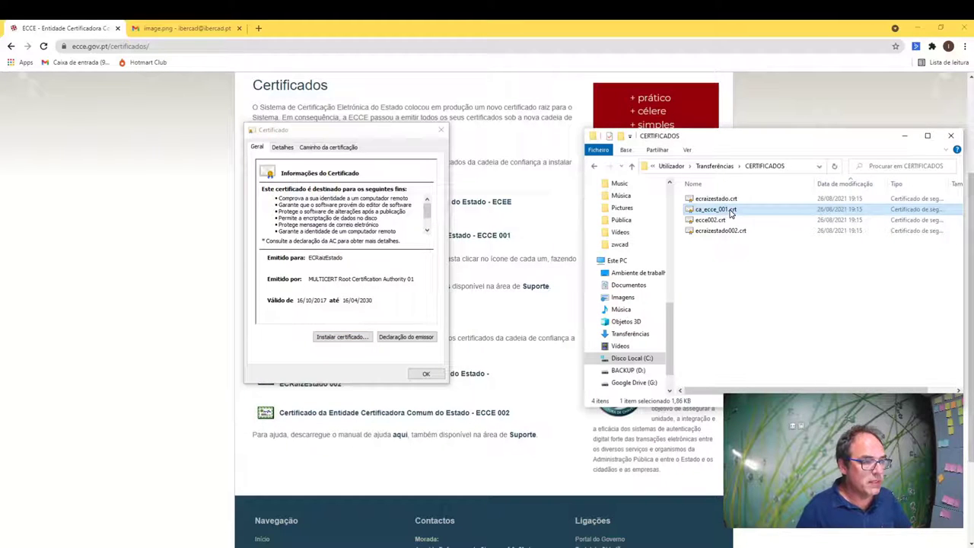
pyautogui.doubleClick(731, 213)
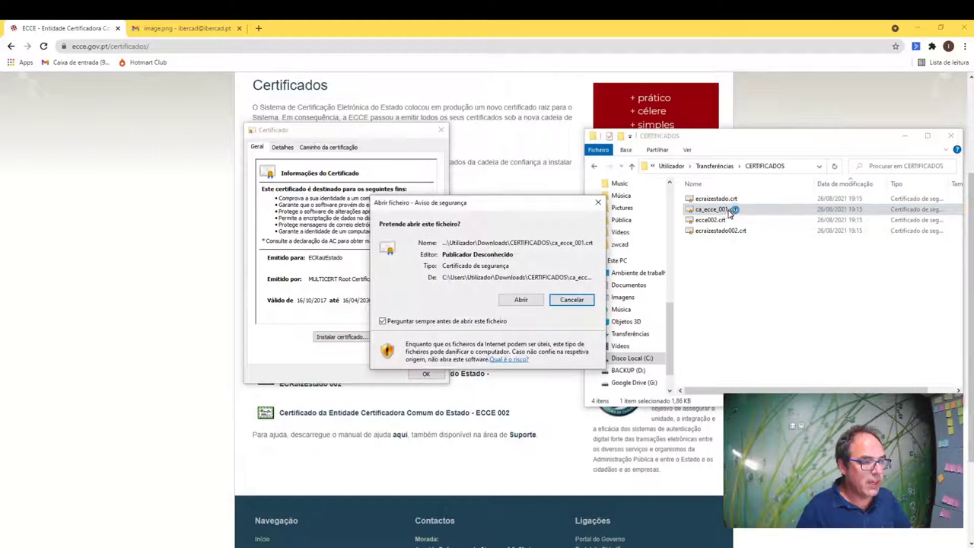
pyautogui.click(521, 299)
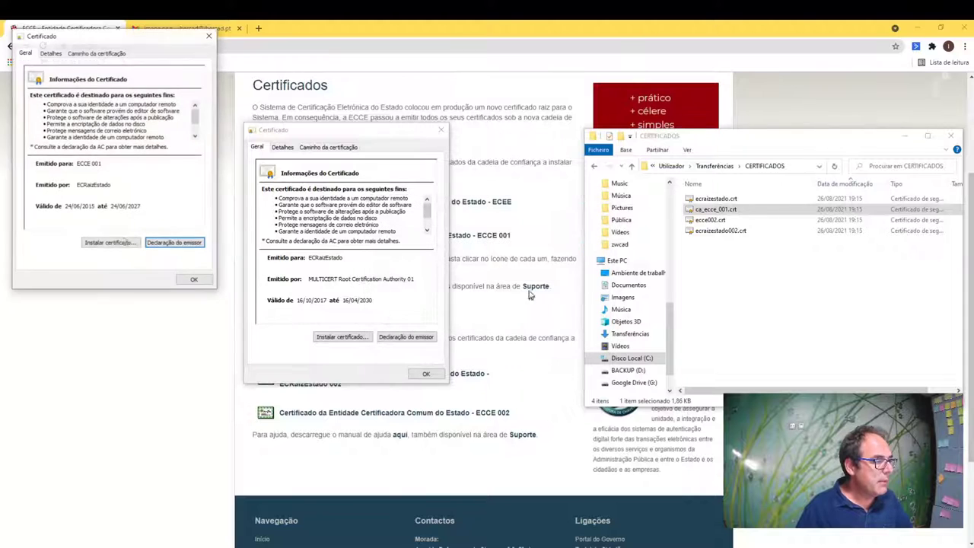
pyautogui.click(110, 242)
pyautogui.click(60, 197)
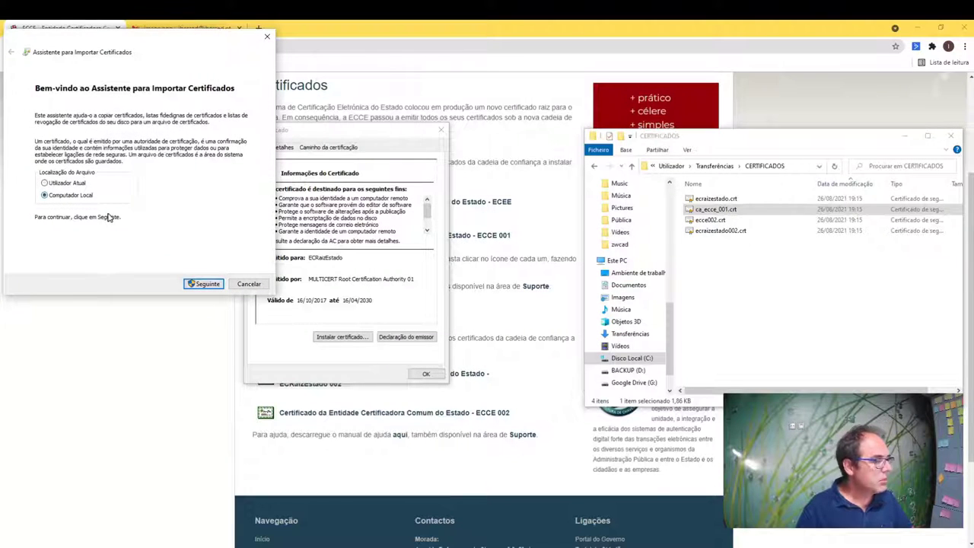
pyautogui.click(201, 285)
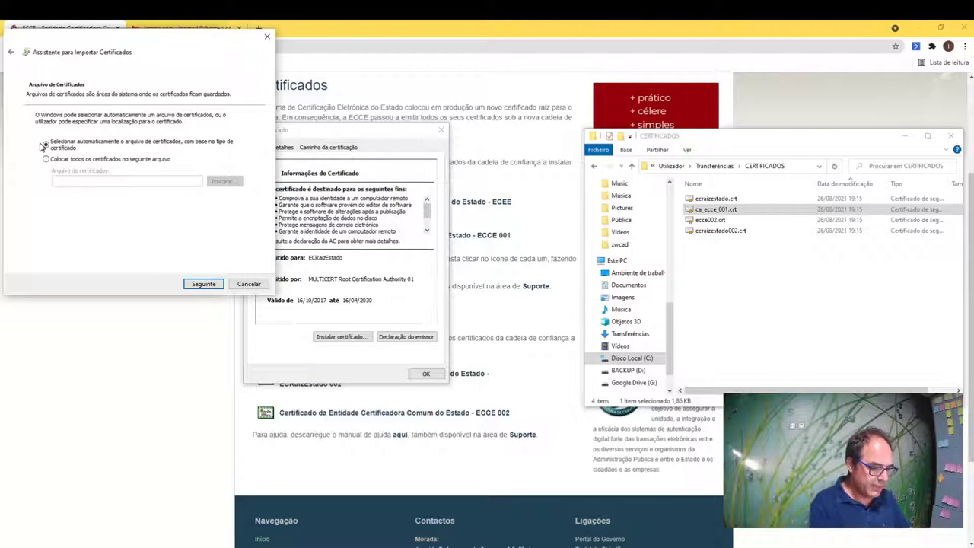
pyautogui.press('super+period')
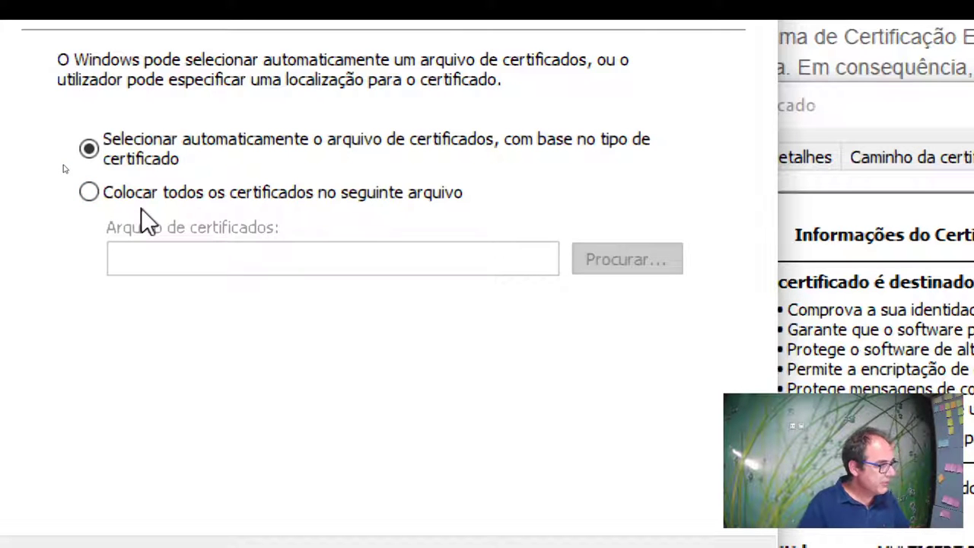
# Import ECCE 001 into the trusted root certification authorities store and close both certificate windows.
pyautogui.click(152, 192)
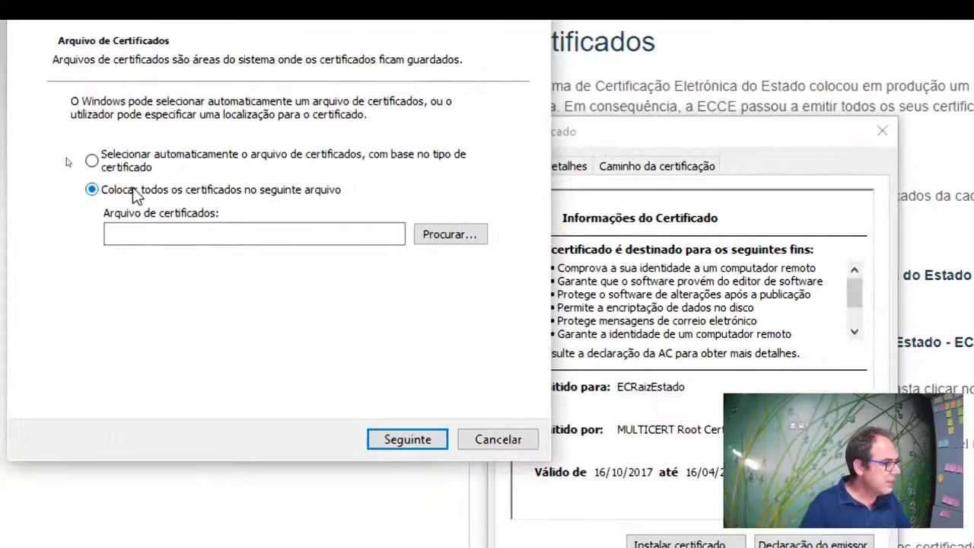
pyautogui.click(444, 234)
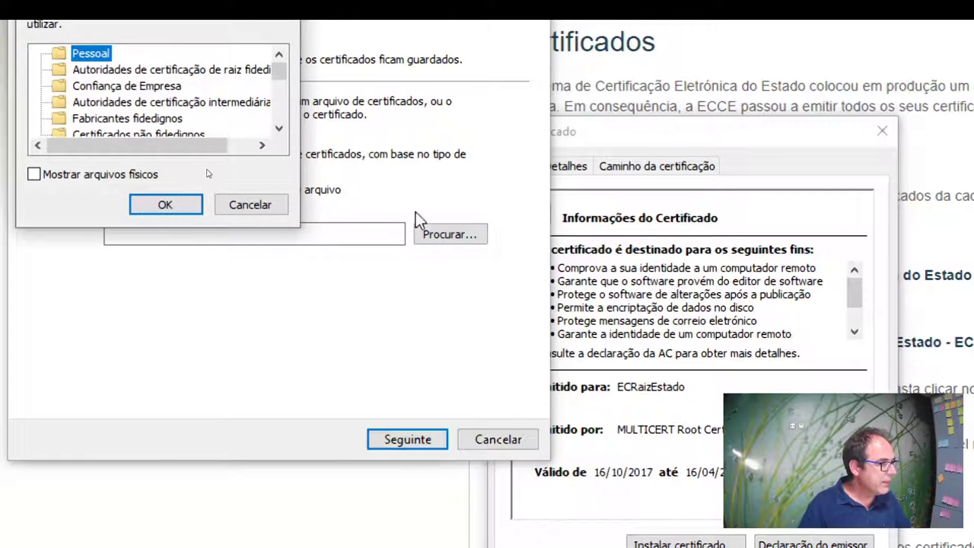
pyautogui.click(97, 74)
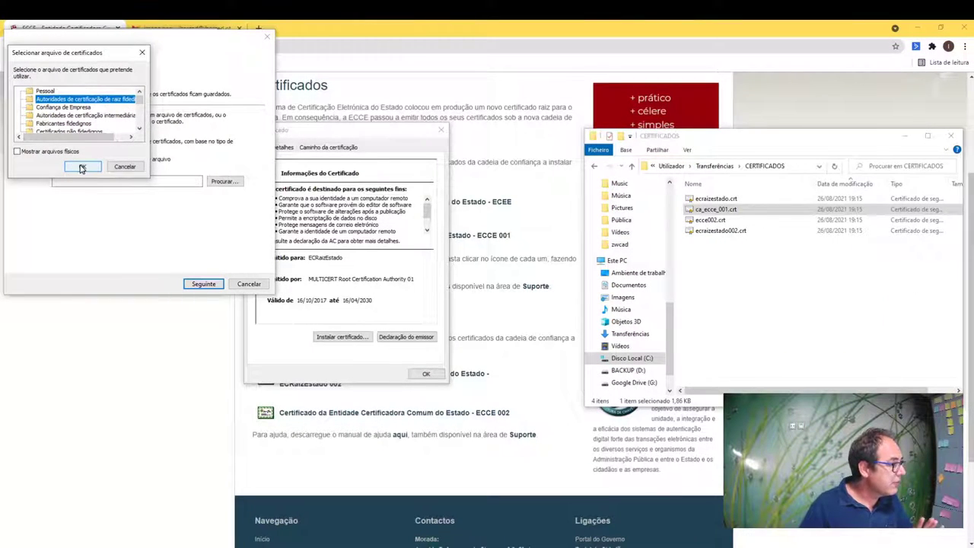
pyautogui.click(83, 168)
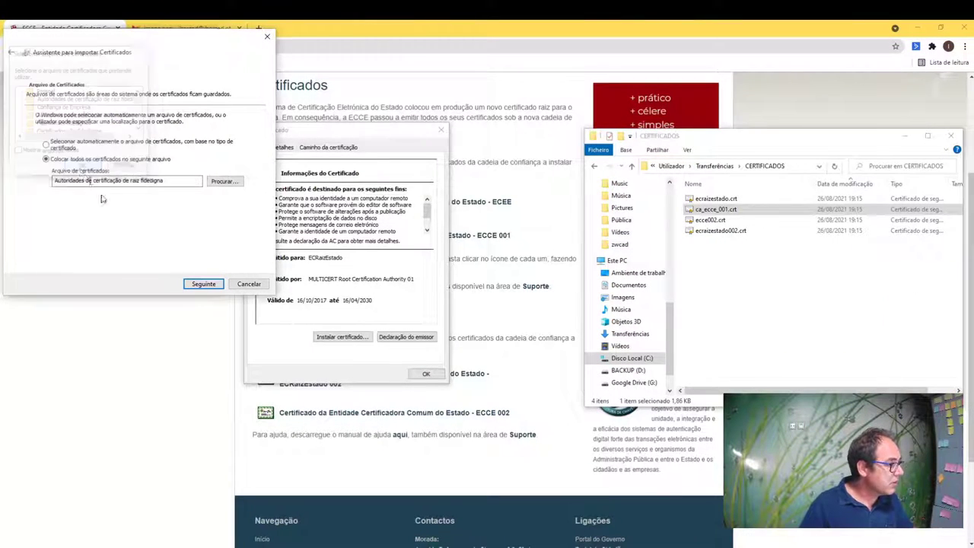
pyautogui.click(203, 284)
pyautogui.click(210, 285)
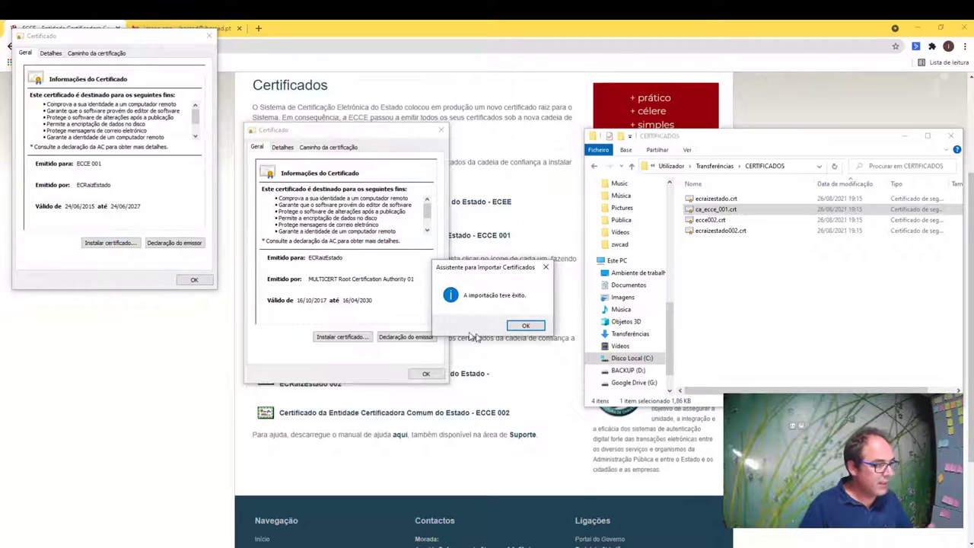
pyautogui.click(526, 326)
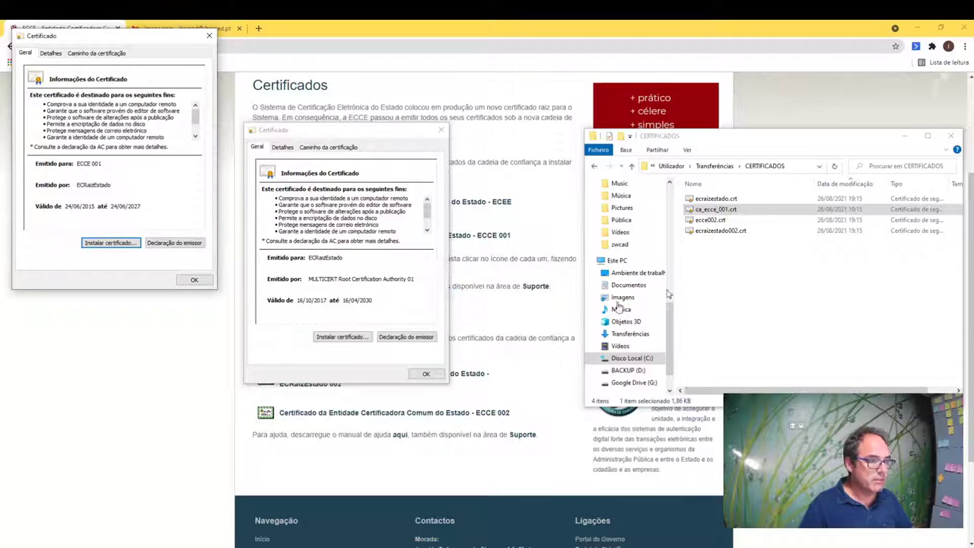
pyautogui.click(194, 279)
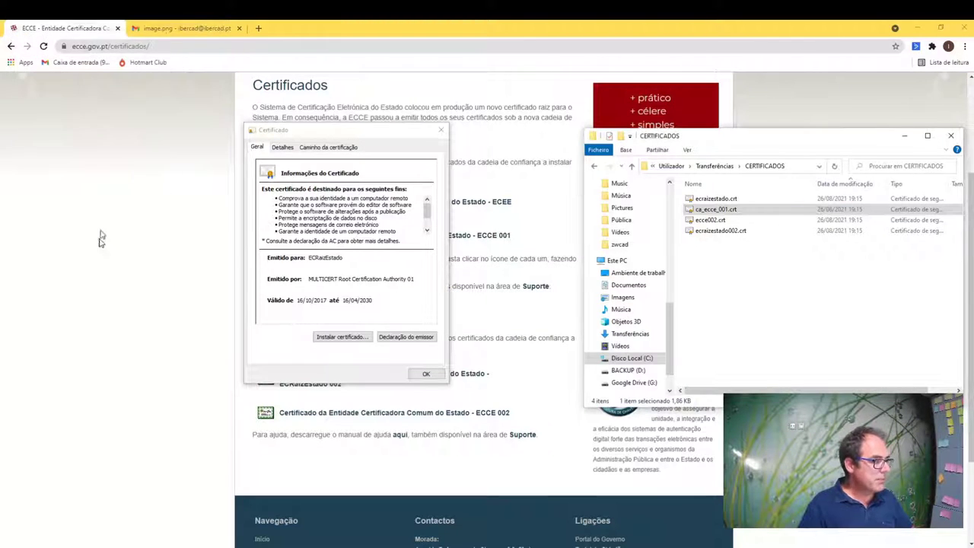
pyautogui.click(422, 376)
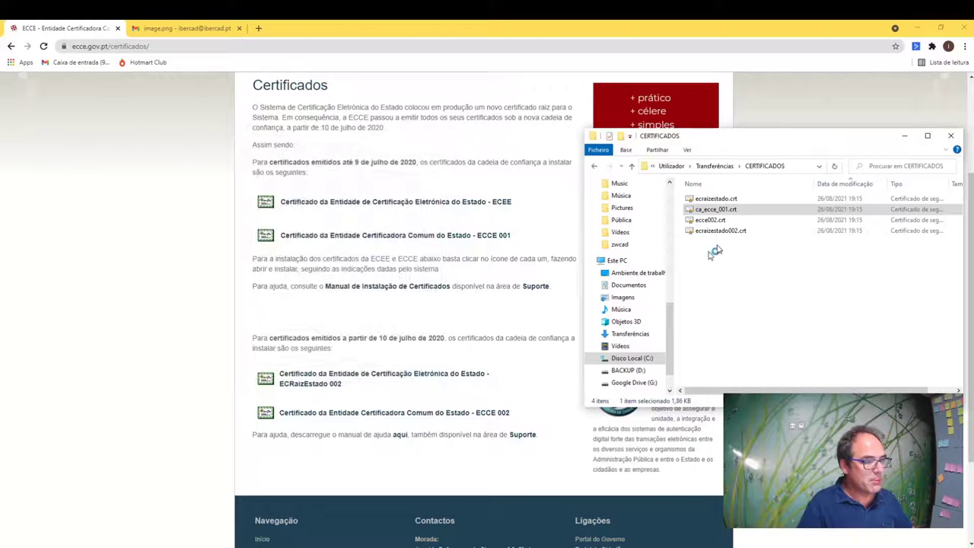
# Open ecraizestado002.crt and start installing it for the local computer.
pyautogui.click(721, 232)
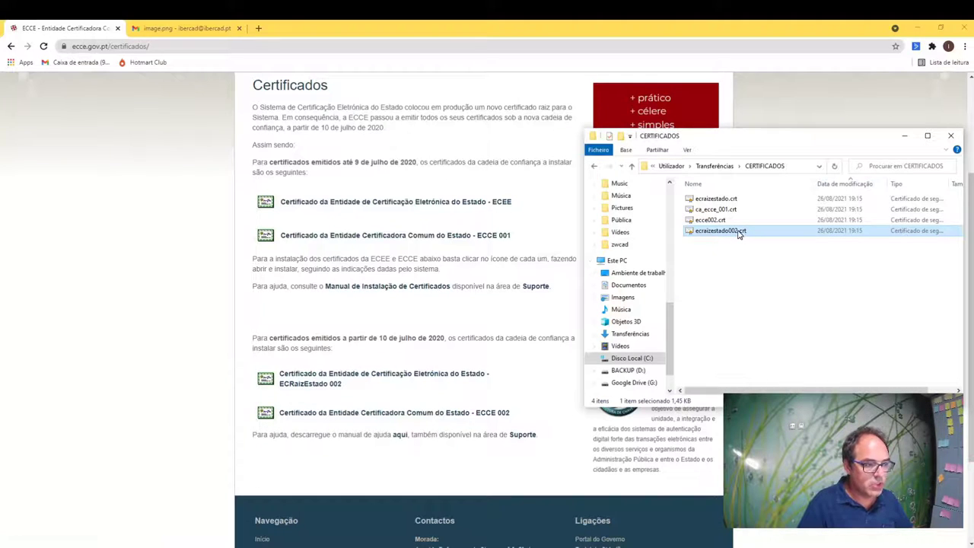
pyautogui.doubleClick(691, 234)
pyautogui.click(521, 299)
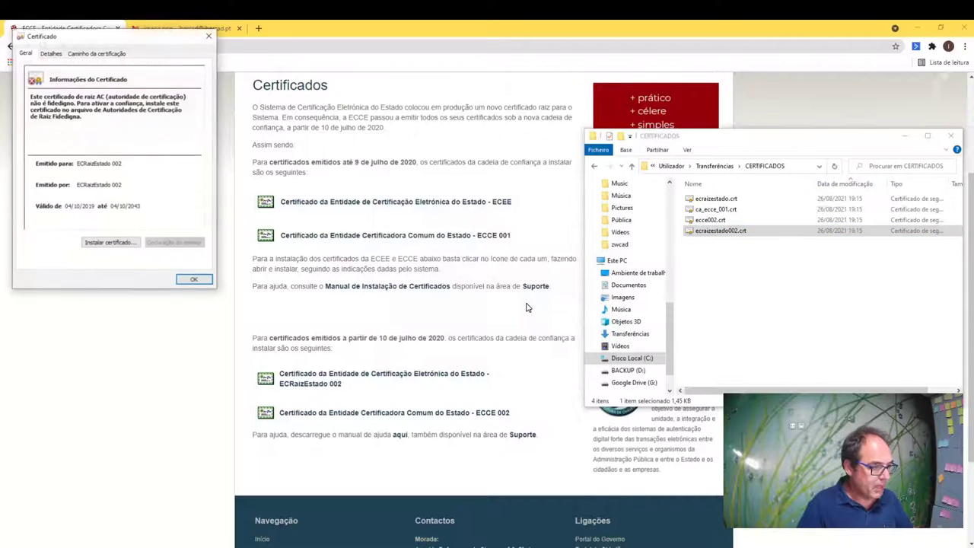
pyautogui.click(108, 244)
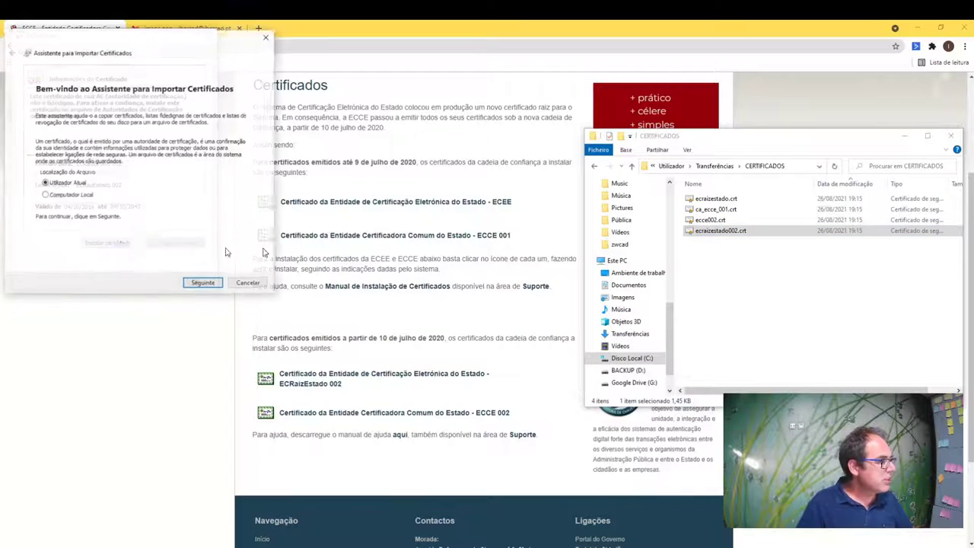
pyautogui.click(45, 195)
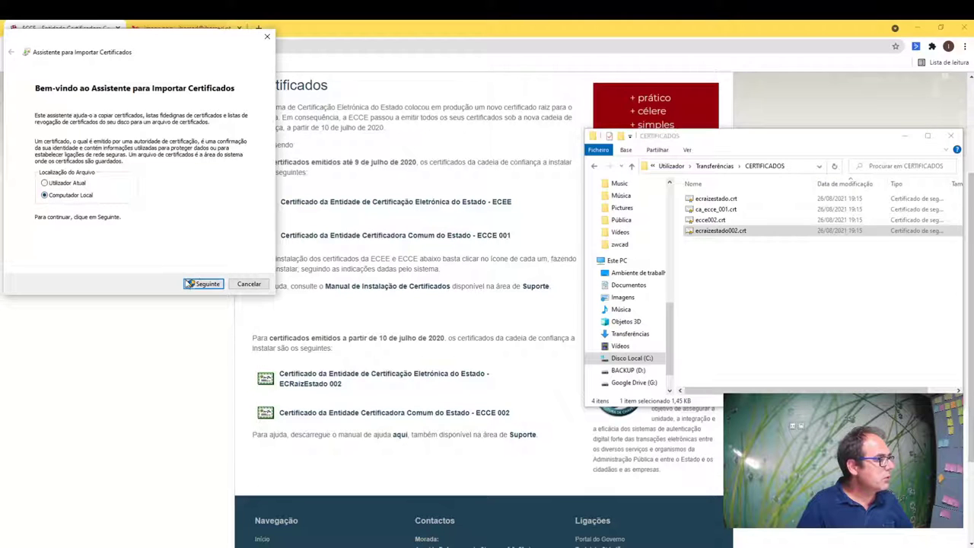
pyautogui.click(198, 285)
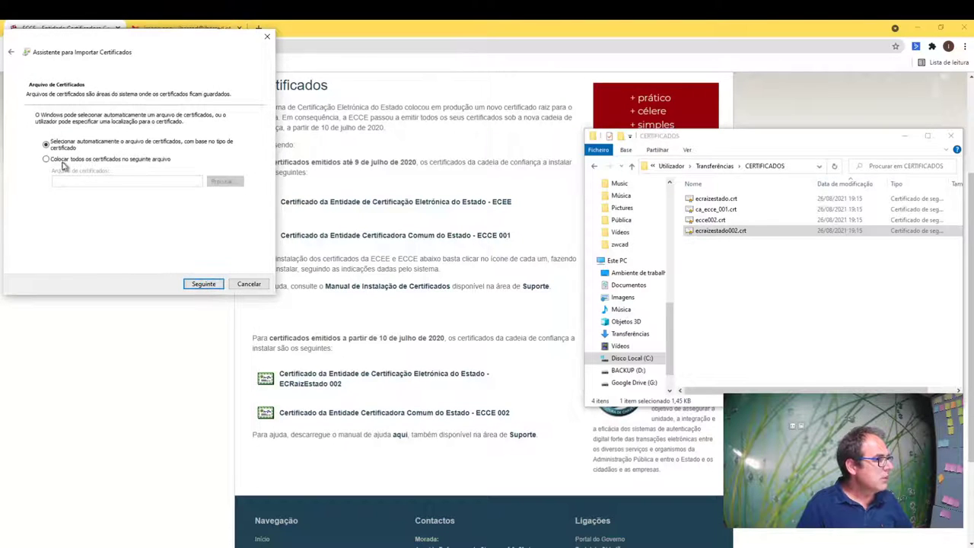
# Import ECRaizEstado 002 into the trusted root certification authorities store and close its window.
pyautogui.click(60, 161)
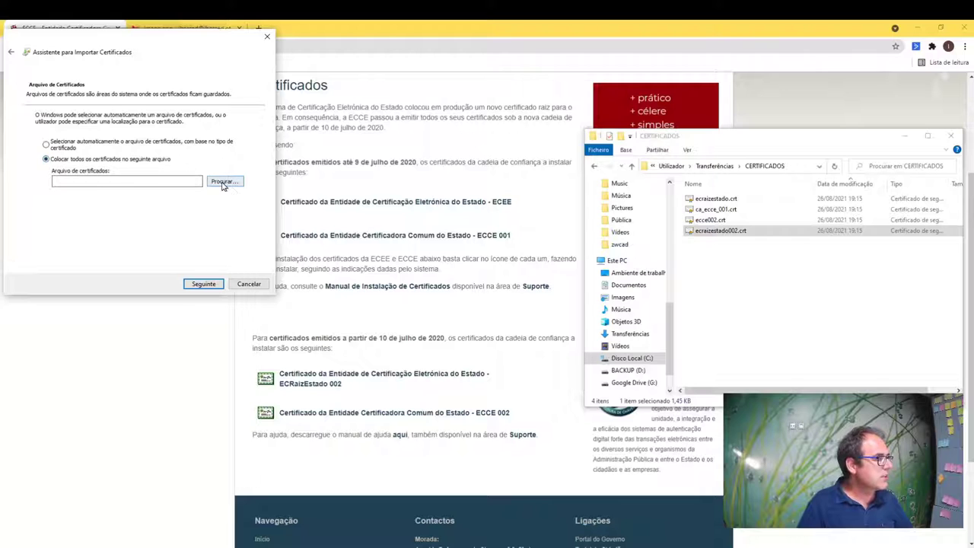
pyautogui.click(222, 181)
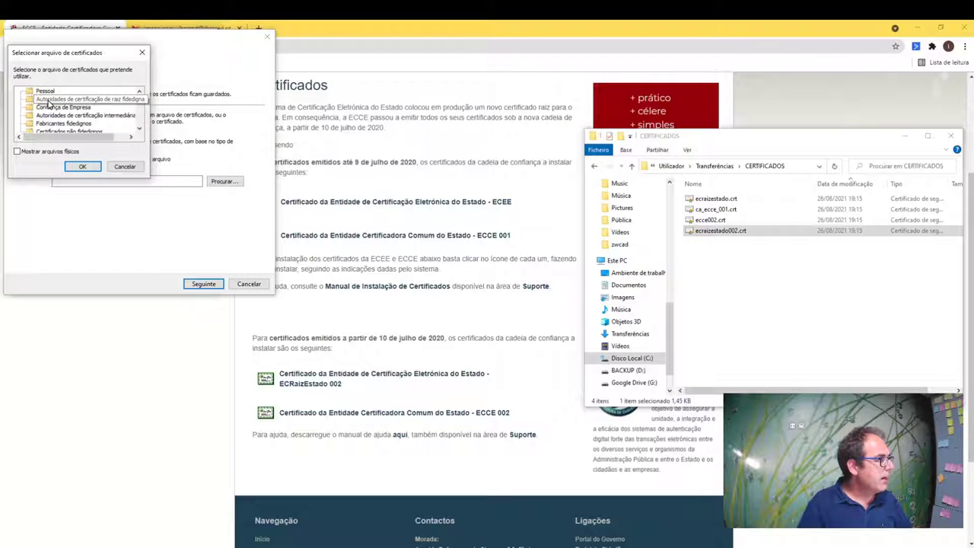
pyautogui.click(26, 102)
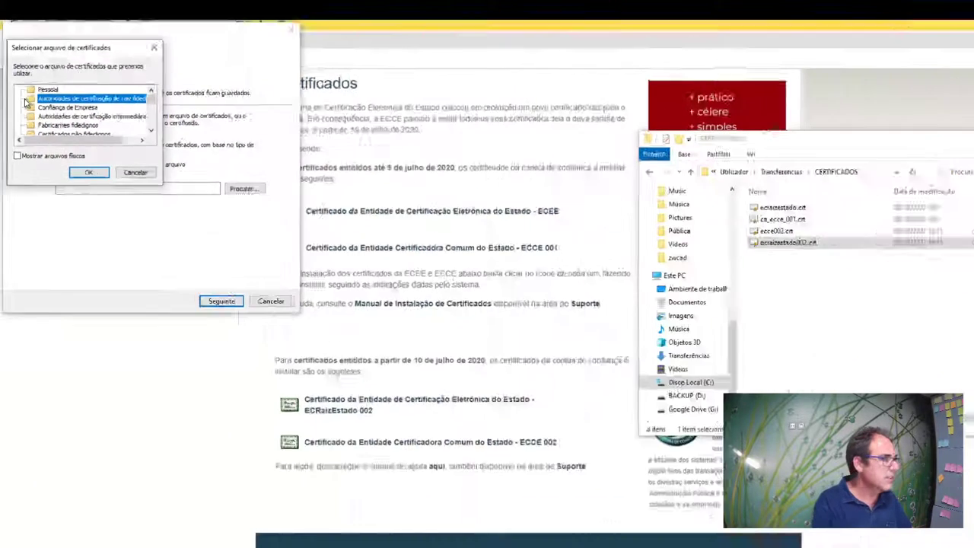
pyautogui.click(82, 166)
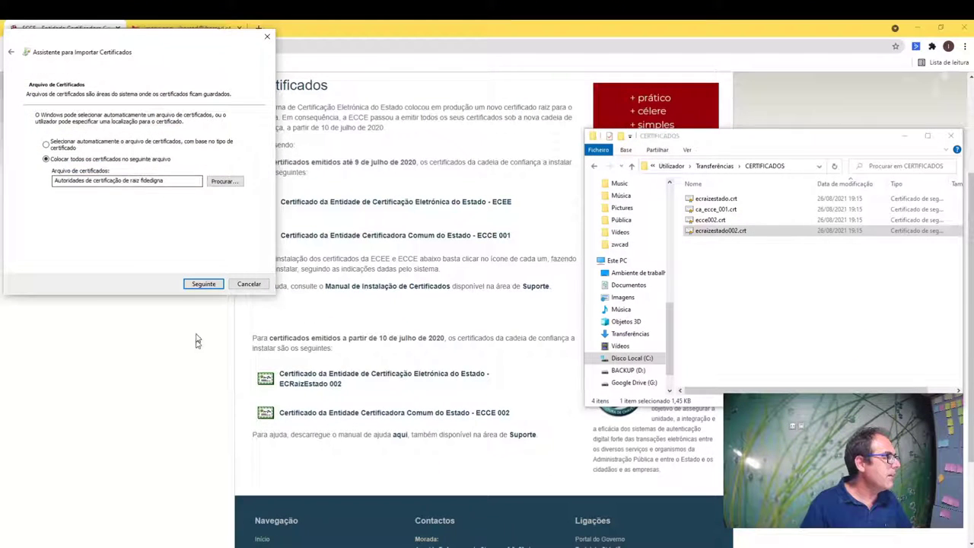
pyautogui.click(210, 285)
pyautogui.click(204, 284)
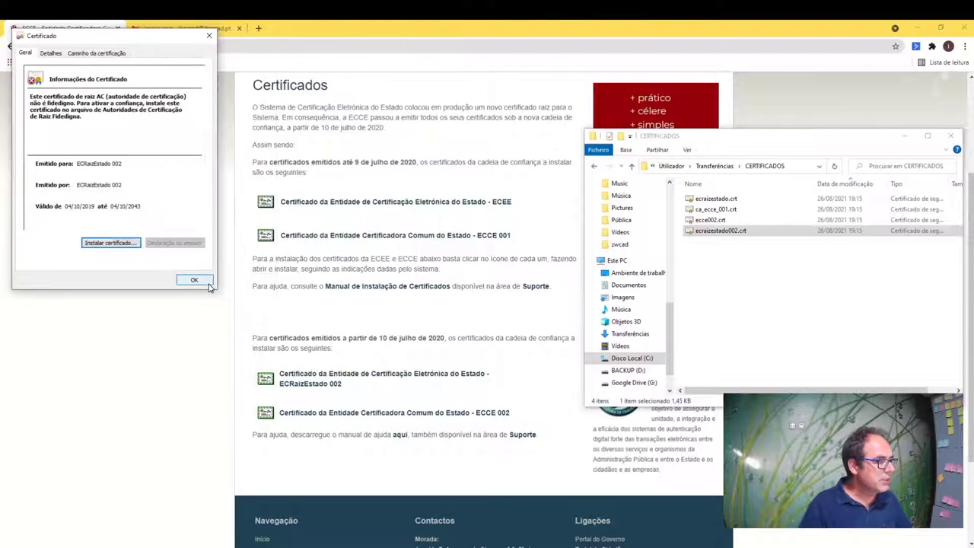
pyautogui.click(526, 325)
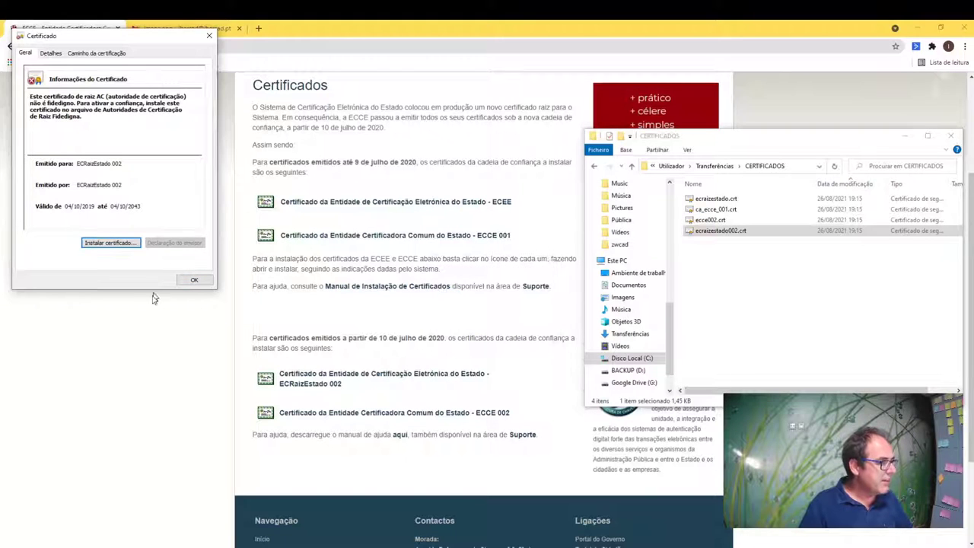
pyautogui.click(194, 280)
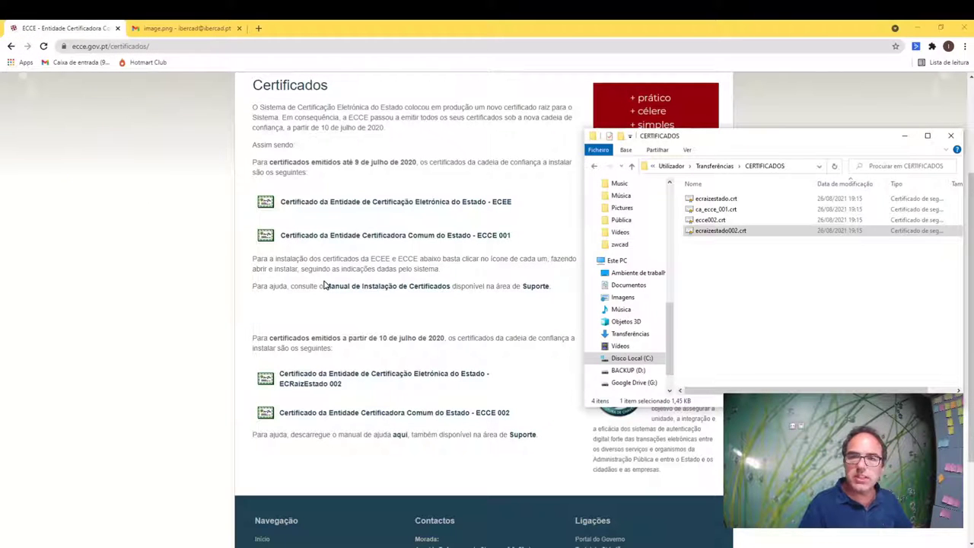
# Open ecce002.crt and start its certificate installation.
pyautogui.click(709, 220)
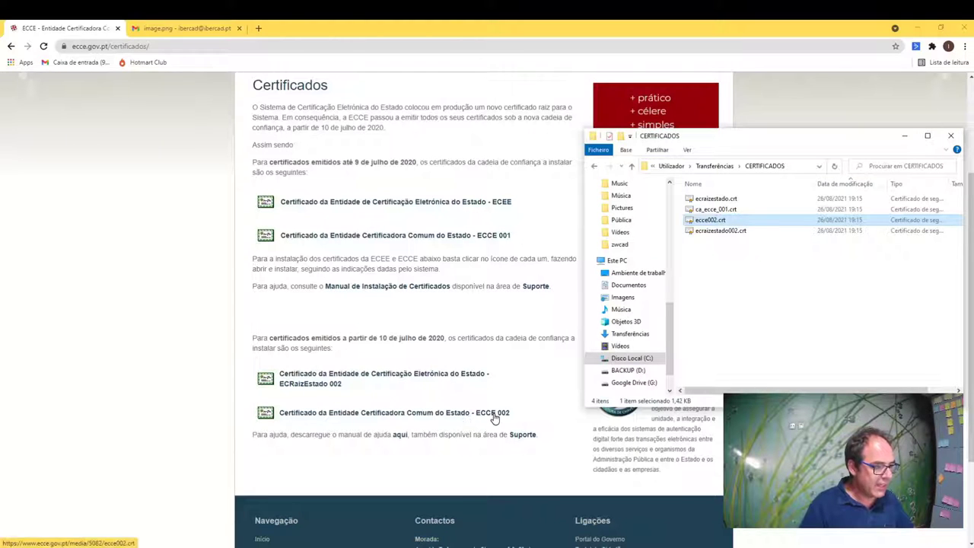
pyautogui.doubleClick(719, 221)
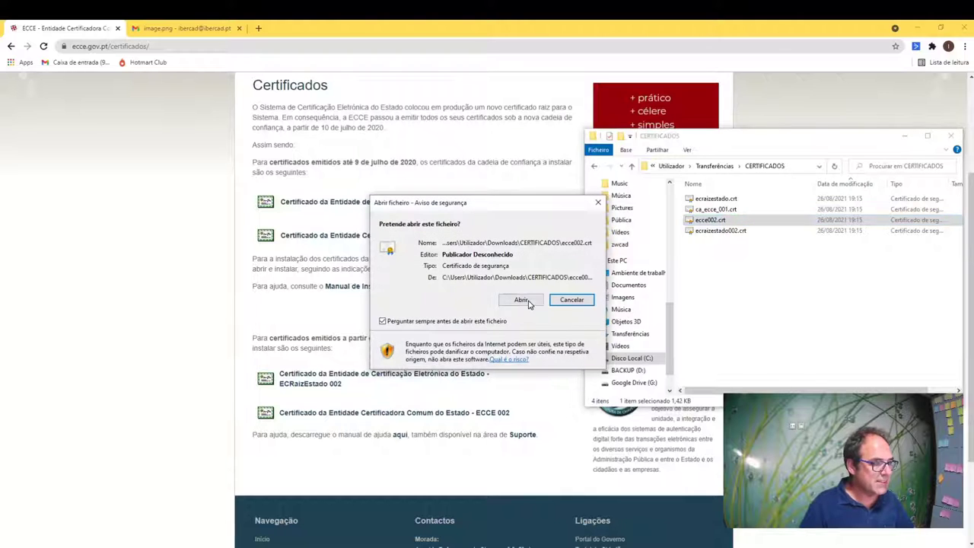
pyautogui.click(521, 300)
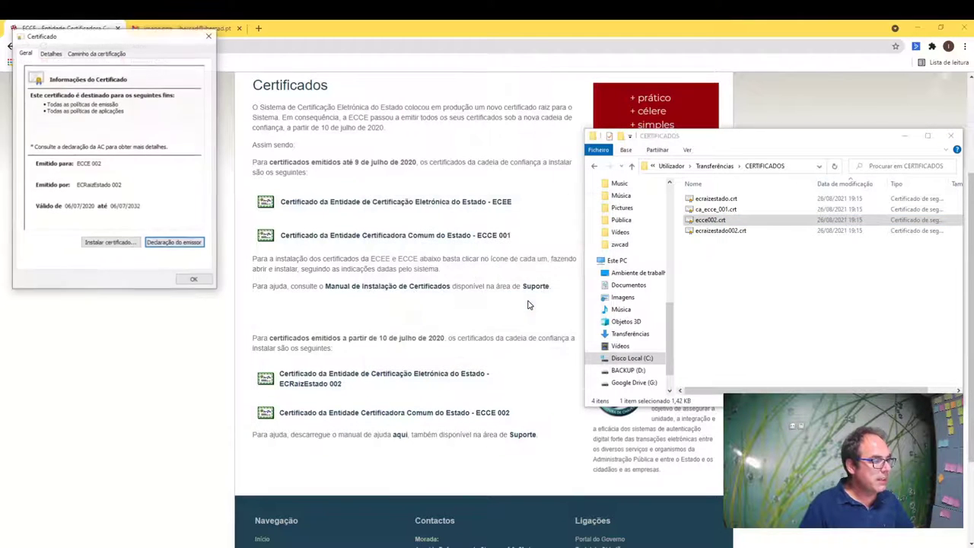
pyautogui.click(94, 245)
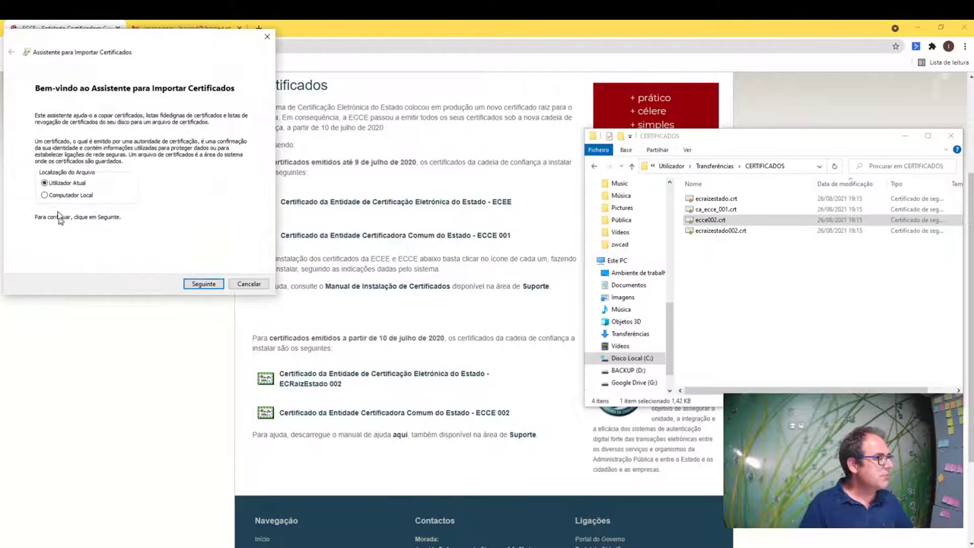
pyautogui.click(203, 283)
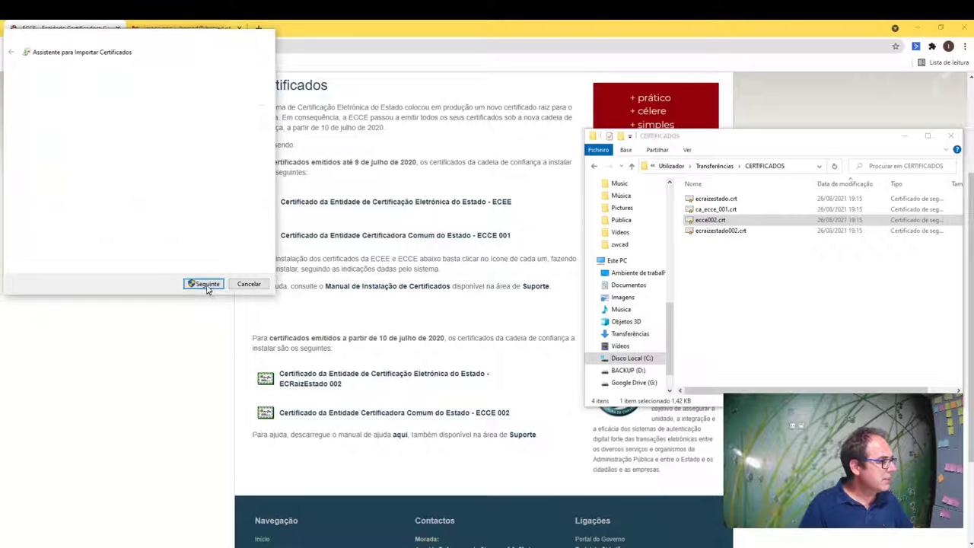
# Import ECCE 002 into the trusted root certification authorities store.
pyautogui.click(74, 162)
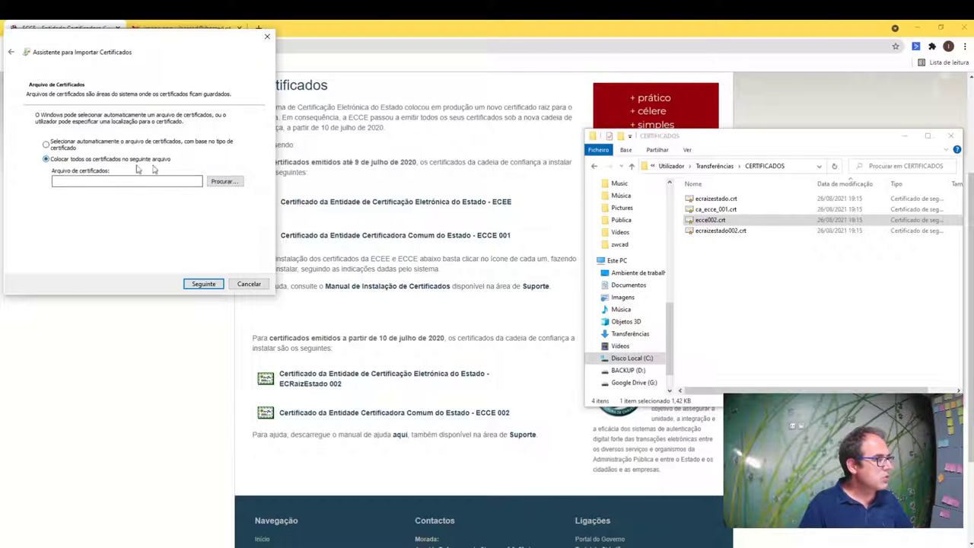
pyautogui.click(219, 184)
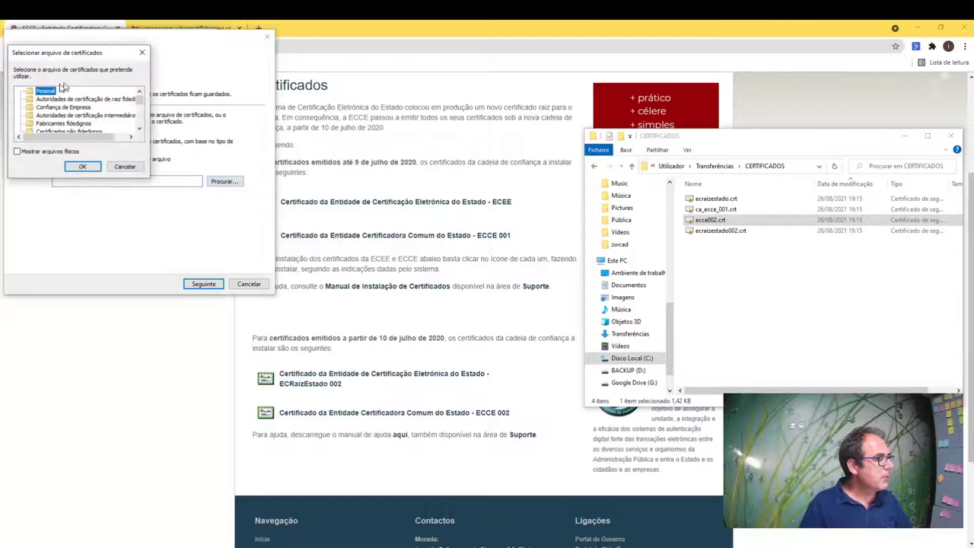
pyautogui.click(47, 102)
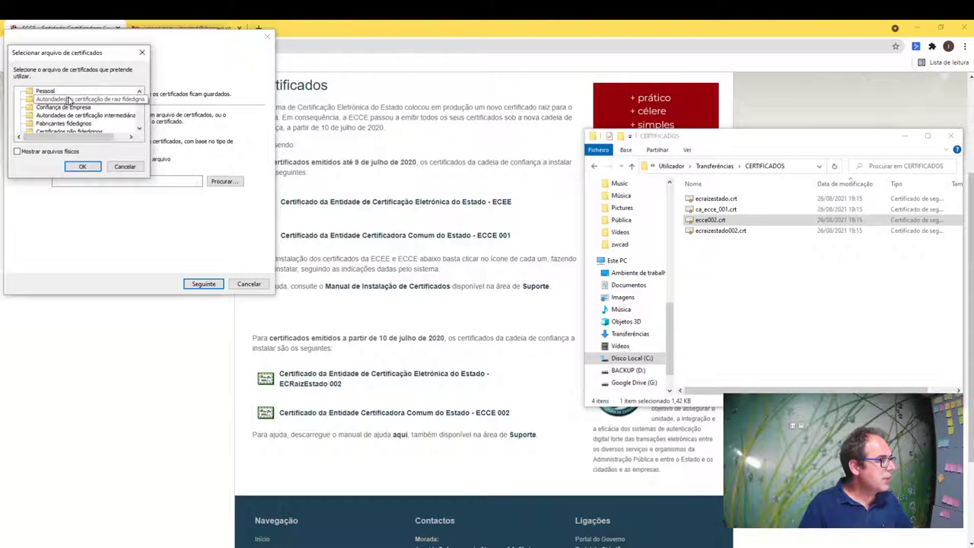
pyautogui.click(82, 166)
pyautogui.click(203, 284)
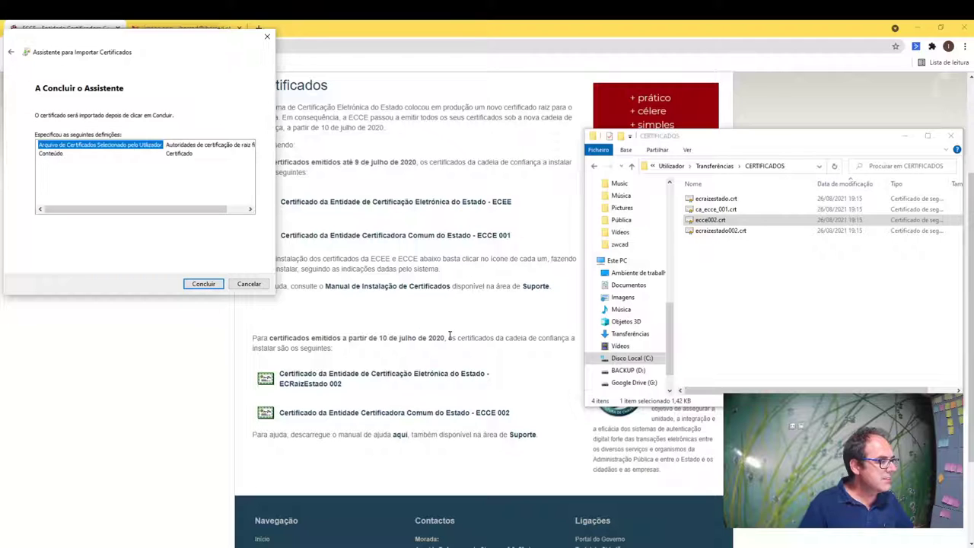
pyautogui.click(203, 284)
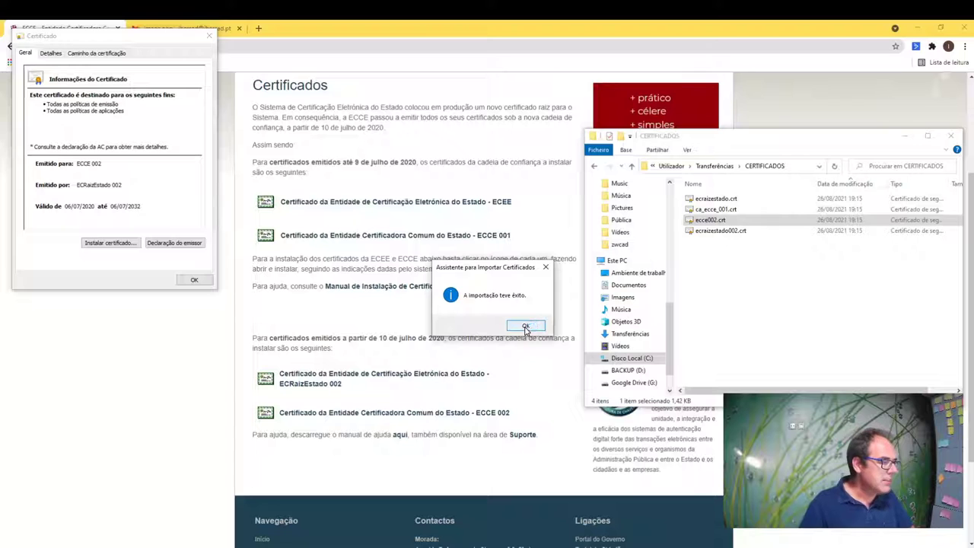
pyautogui.click(525, 327)
# Close the certificate and CERTIFICADOS windows and minimize Chrome to reveal the ZWCAD drawing.
pyautogui.click(196, 282)
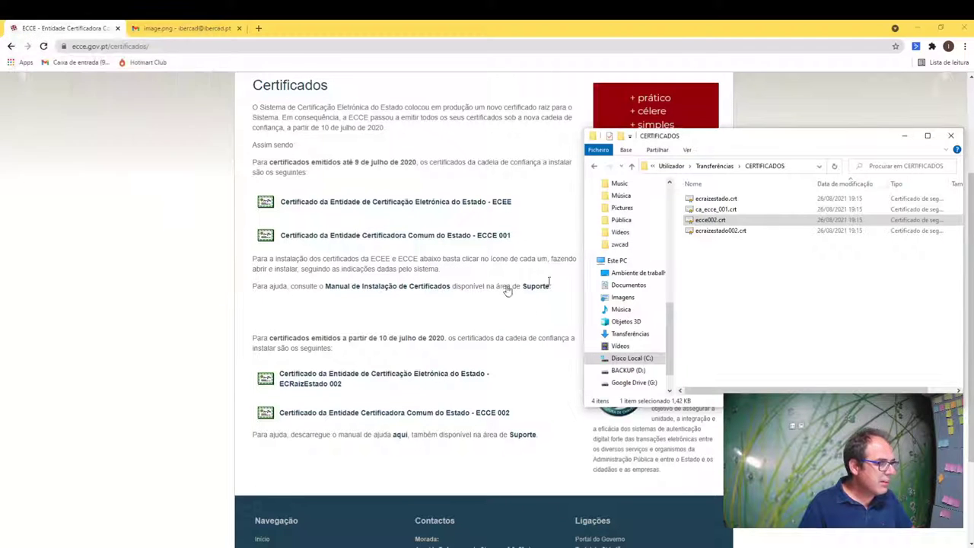
pyautogui.click(954, 140)
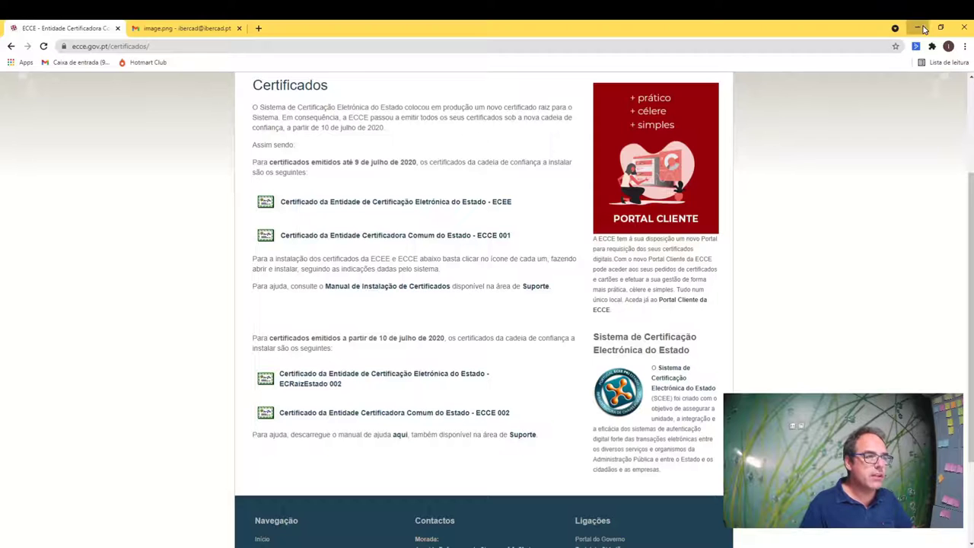
pyautogui.click(918, 27)
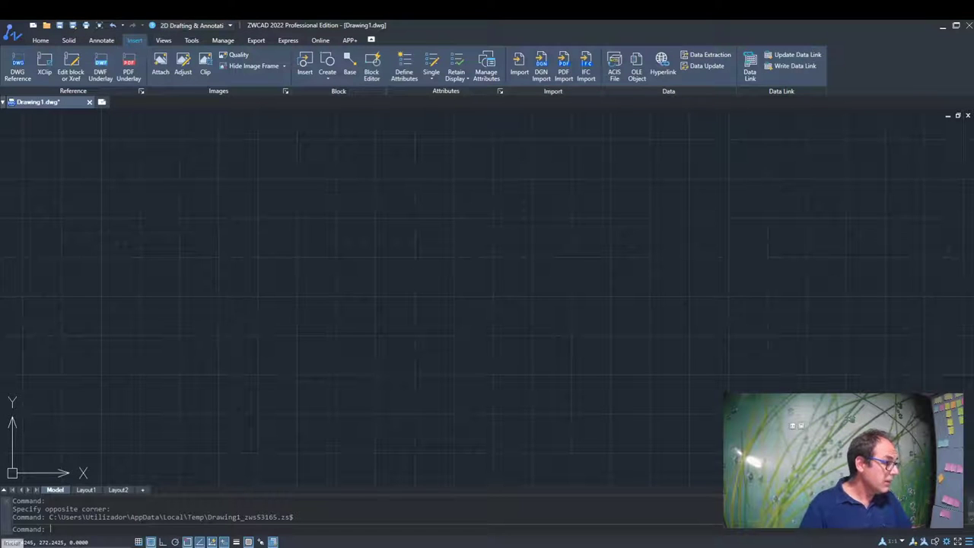
# Launch Attach Digital Signatures from the ZWCAD 2022 English Start menu folder.
pyautogui.click(12, 544)
pyautogui.scroll(-5, 97, 495)
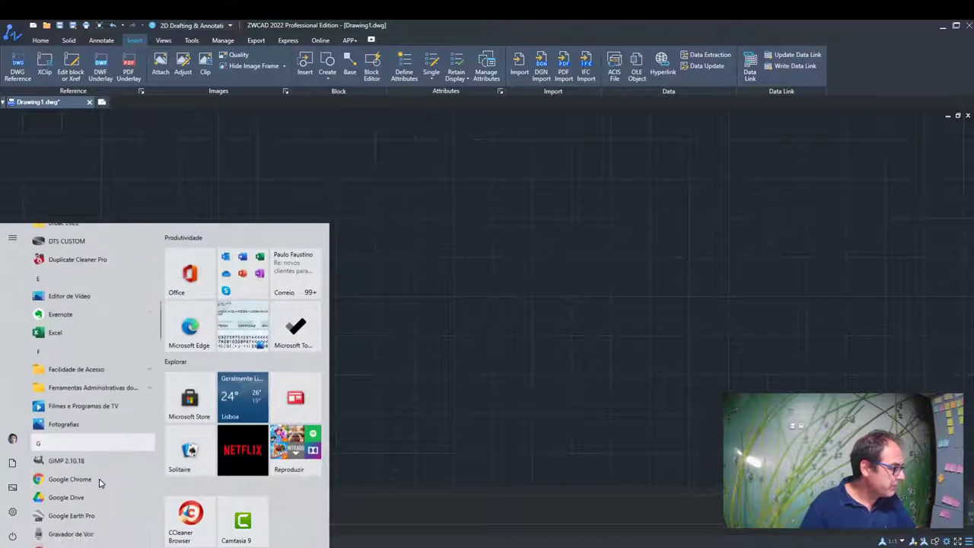
pyautogui.scroll(-5, 99, 494)
pyautogui.scroll(-5, 100, 494)
pyautogui.scroll(-5, 103, 494)
pyautogui.scroll(-5, 103, 494)
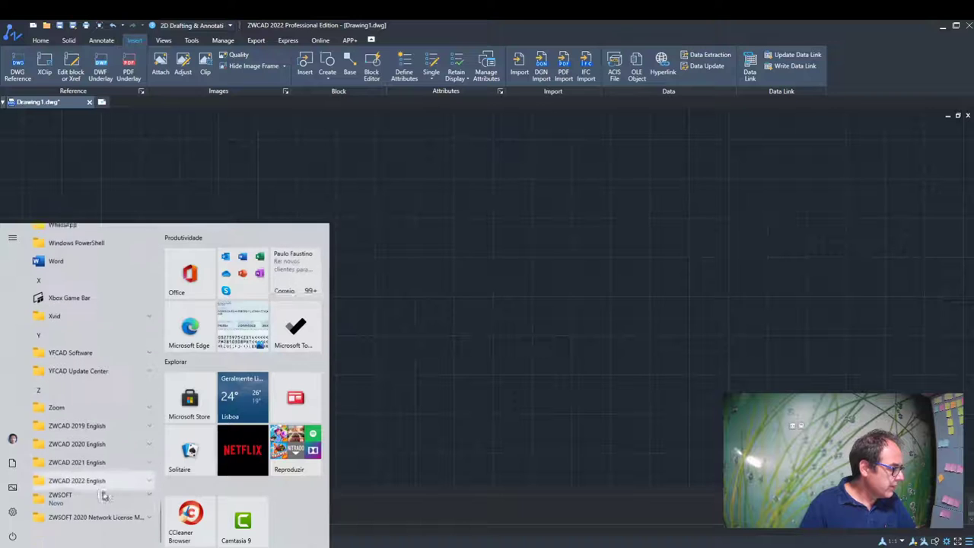
pyautogui.click(81, 475)
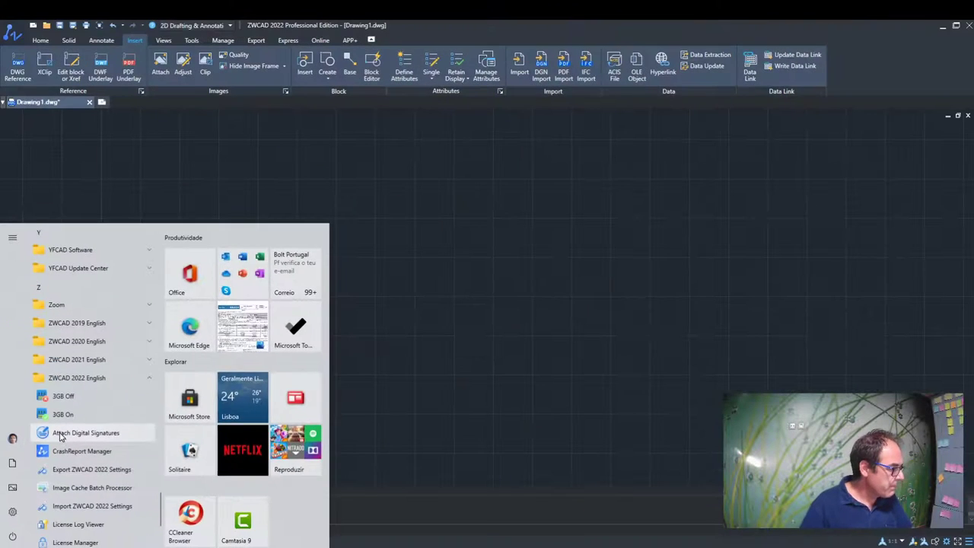
pyautogui.click(64, 435)
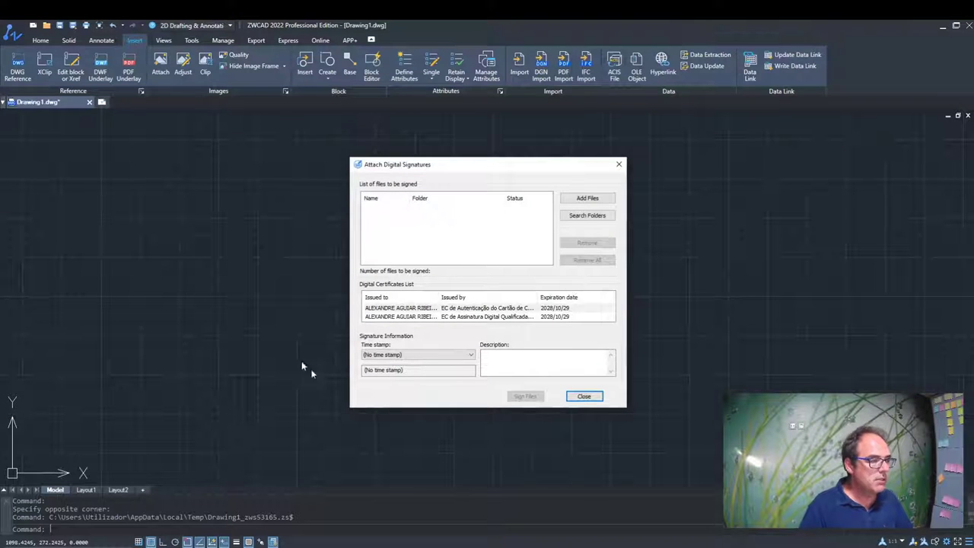
# Pick the Assinatura Digital Qualificada certificate and add Videos\ZWCAD\TRAMAS_PARTIDAS.dwg to the files to sign.
pyautogui.click(461, 317)
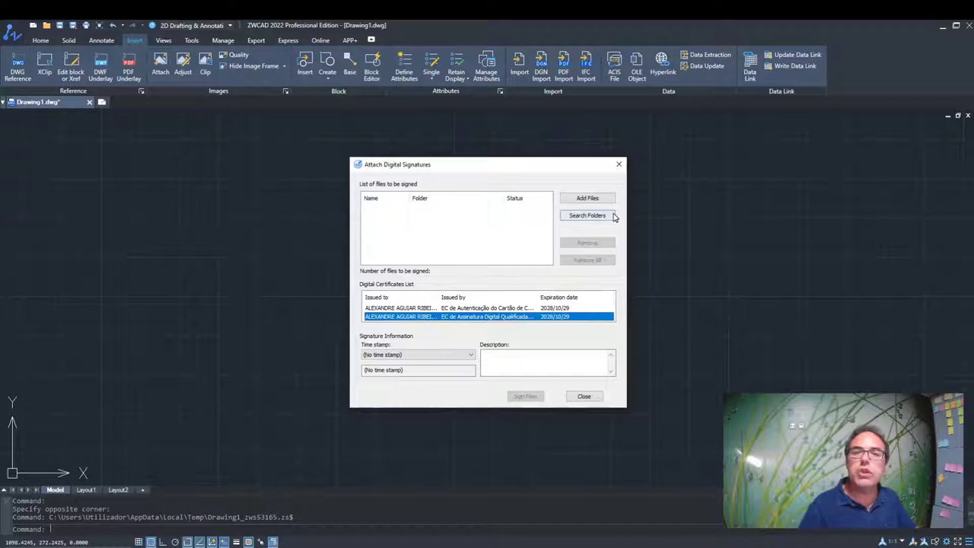
pyautogui.click(594, 201)
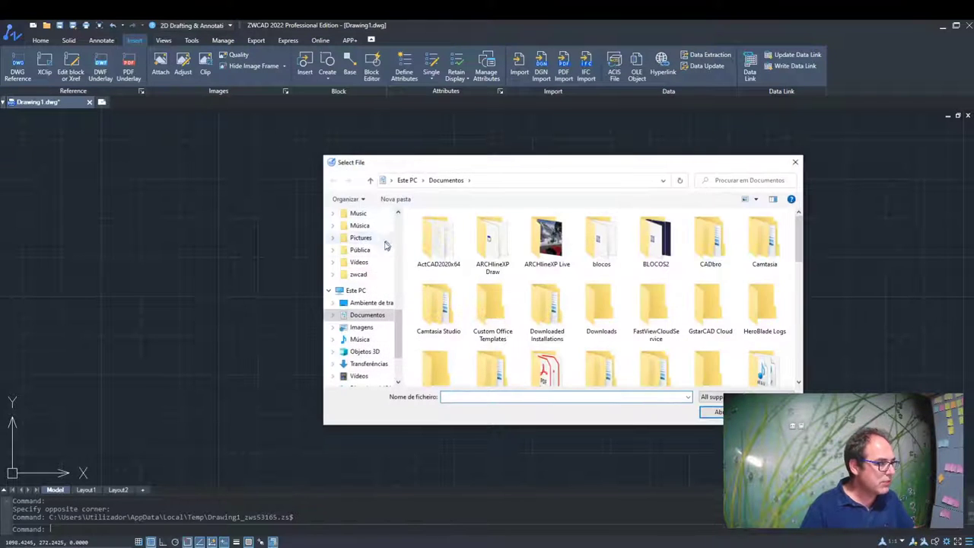
pyautogui.scroll(3, 383, 255)
pyautogui.scroll(3, 389, 256)
pyautogui.click(367, 234)
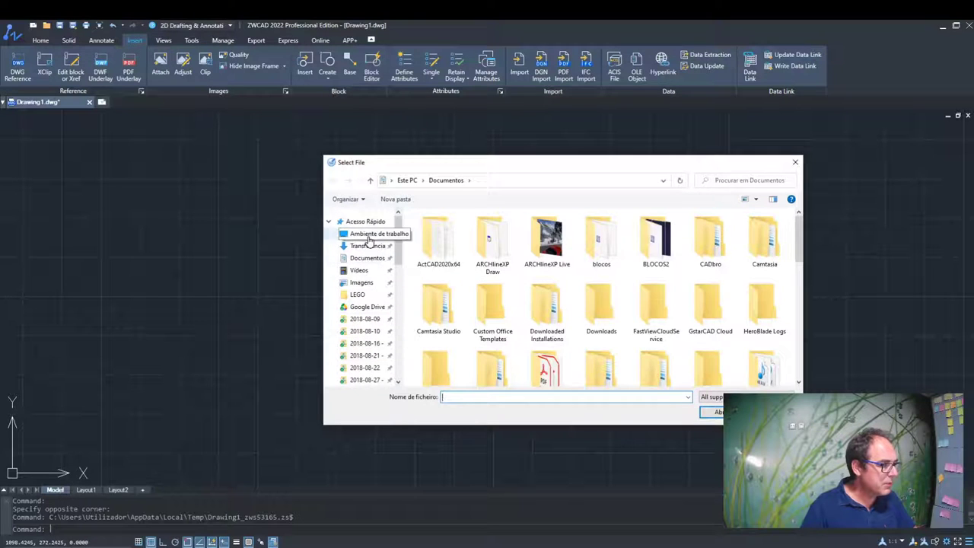
pyautogui.doubleClick(550, 242)
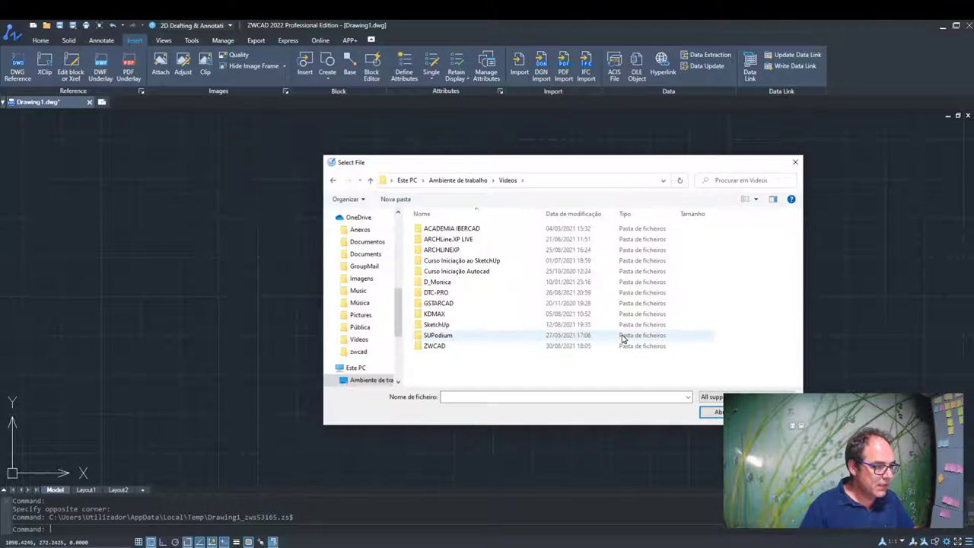
pyautogui.doubleClick(459, 352)
pyautogui.scroll(-10, 768, 312)
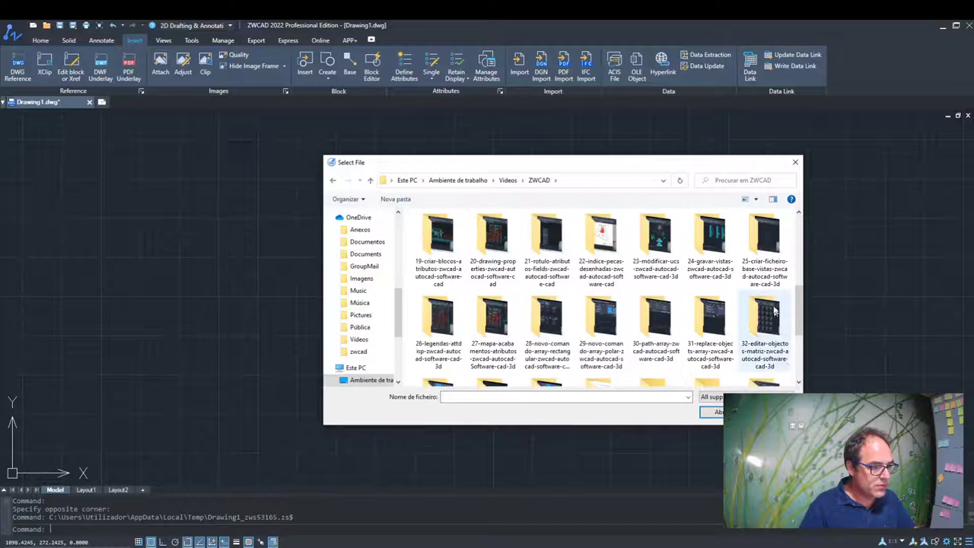
pyautogui.click(601, 335)
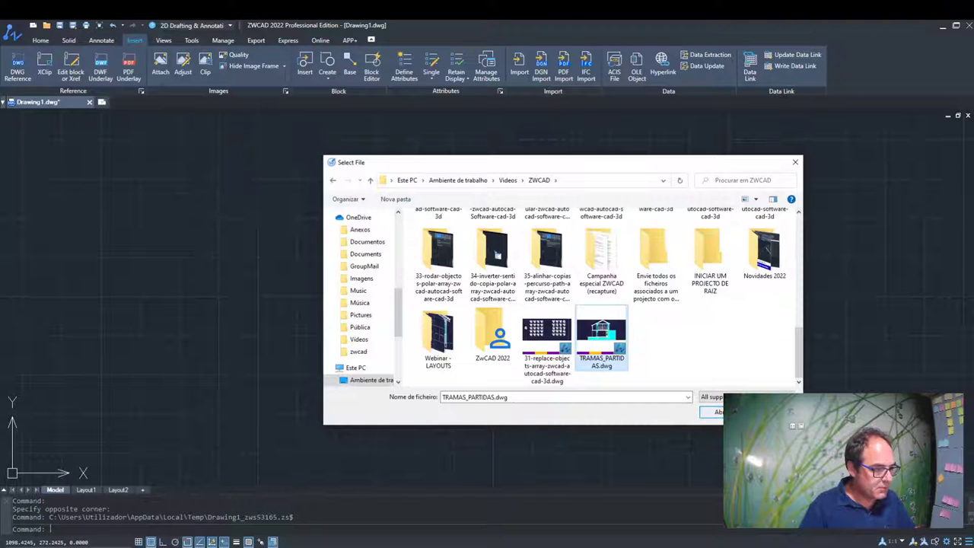
pyautogui.click(713, 412)
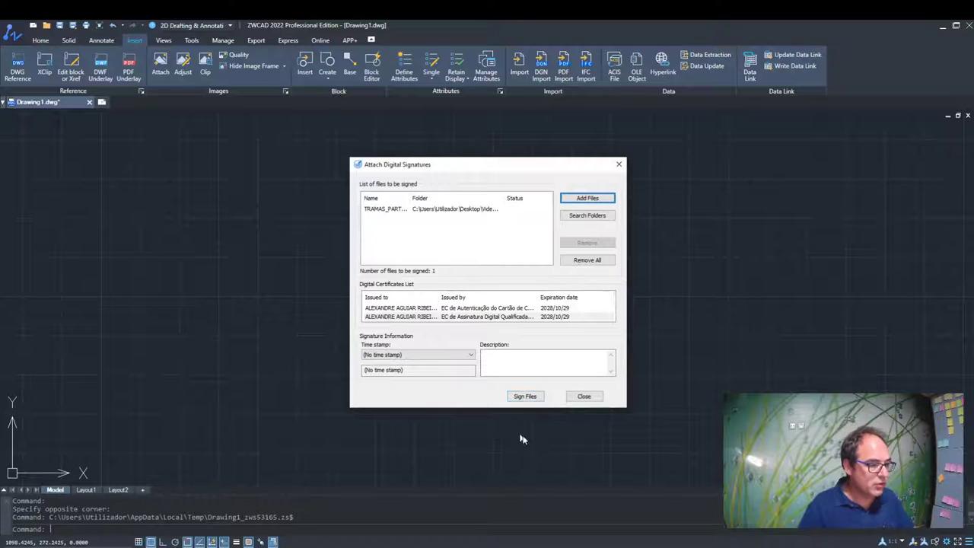
# Sign TRAMAS_PARTIDAS.dwg with the citizen card's smart card PIN, then close the signing utility.
pyautogui.click(518, 401)
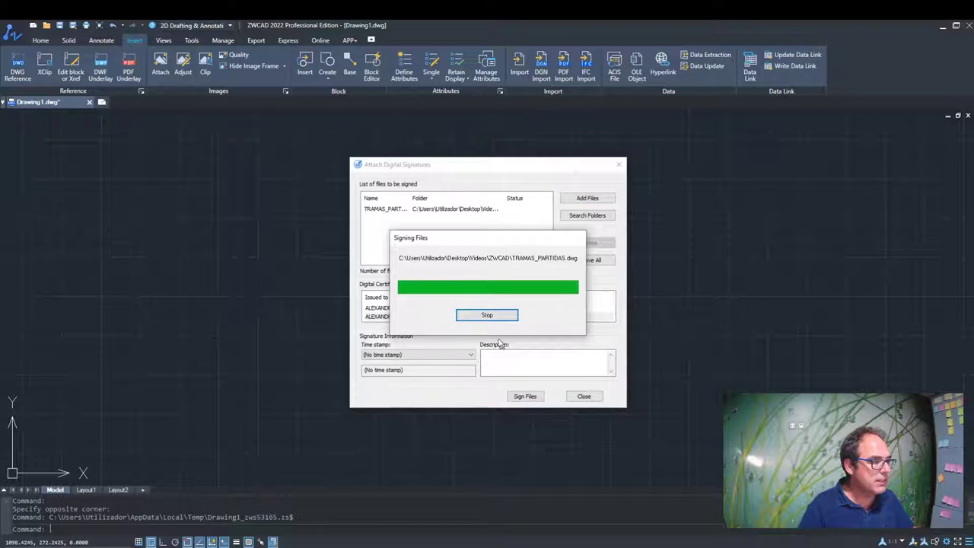
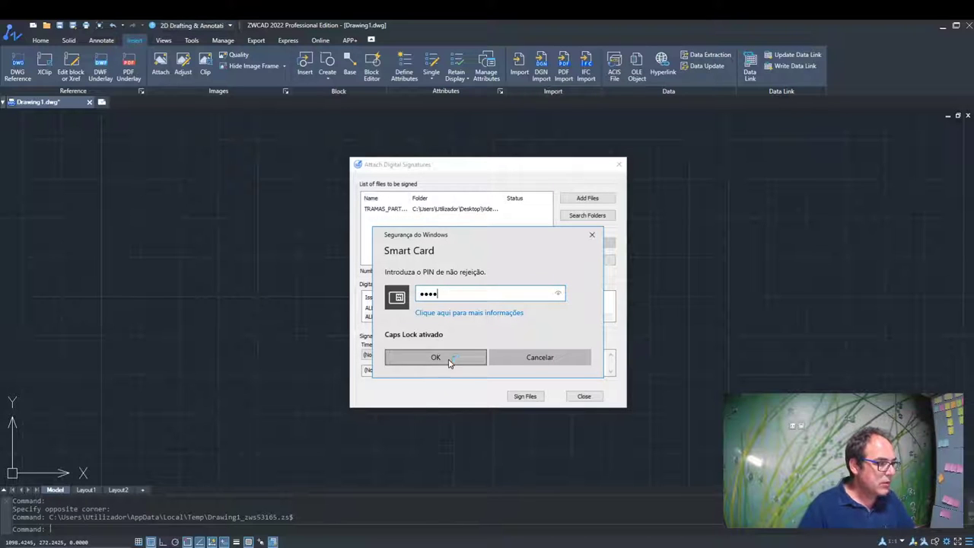
pyautogui.click(450, 358)
pyautogui.click(438, 343)
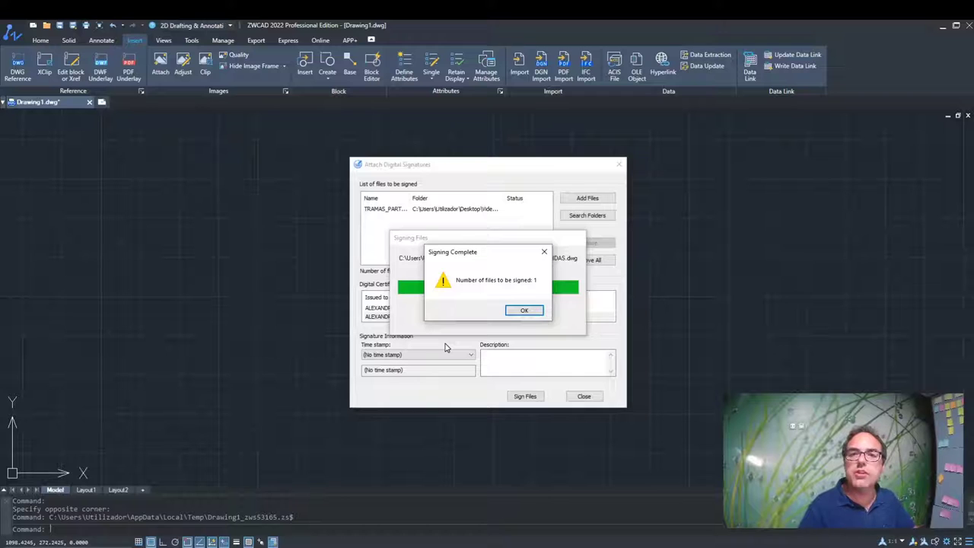
pyautogui.click(525, 310)
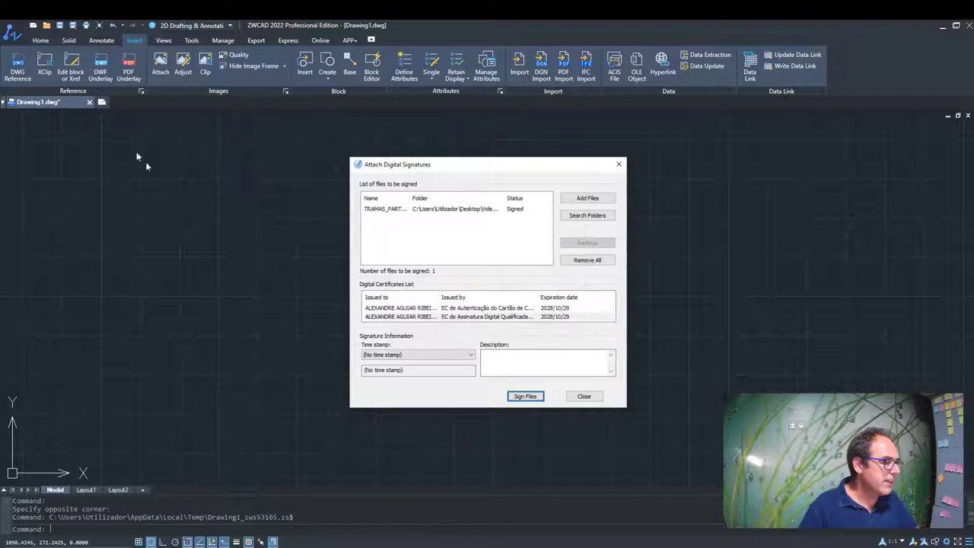
pyautogui.click(590, 397)
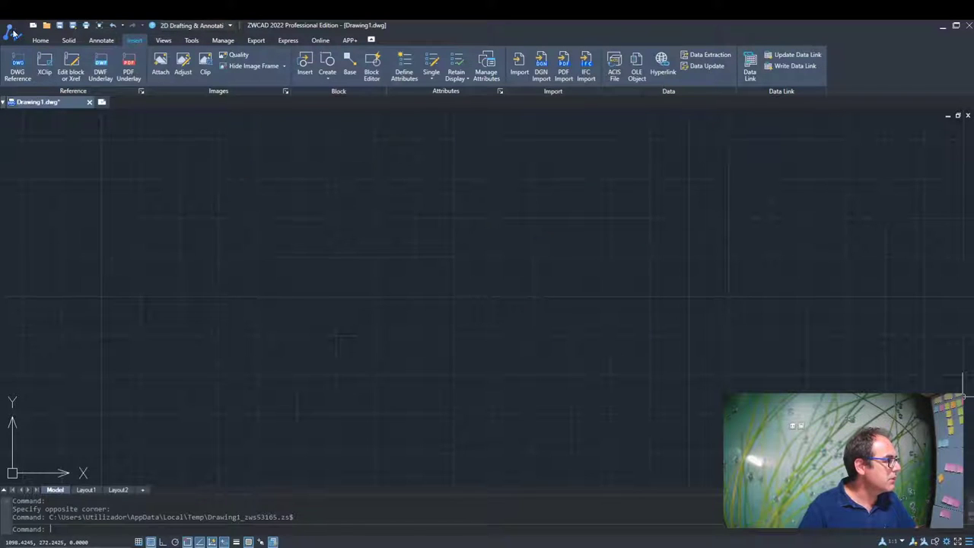
# Start opening a drawing and browse to the Videos\ZWCAD folder.
pyautogui.click(14, 33)
pyautogui.click(24, 106)
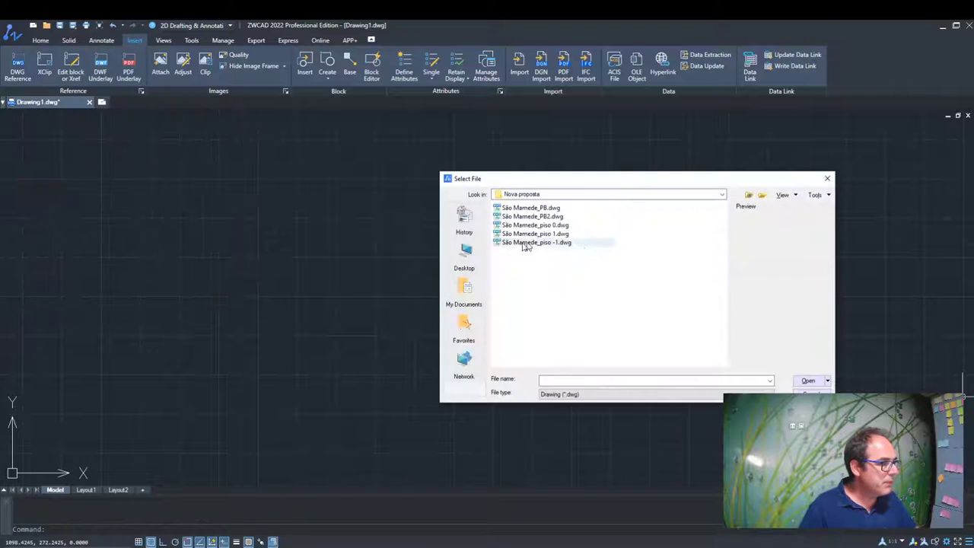
pyautogui.click(465, 257)
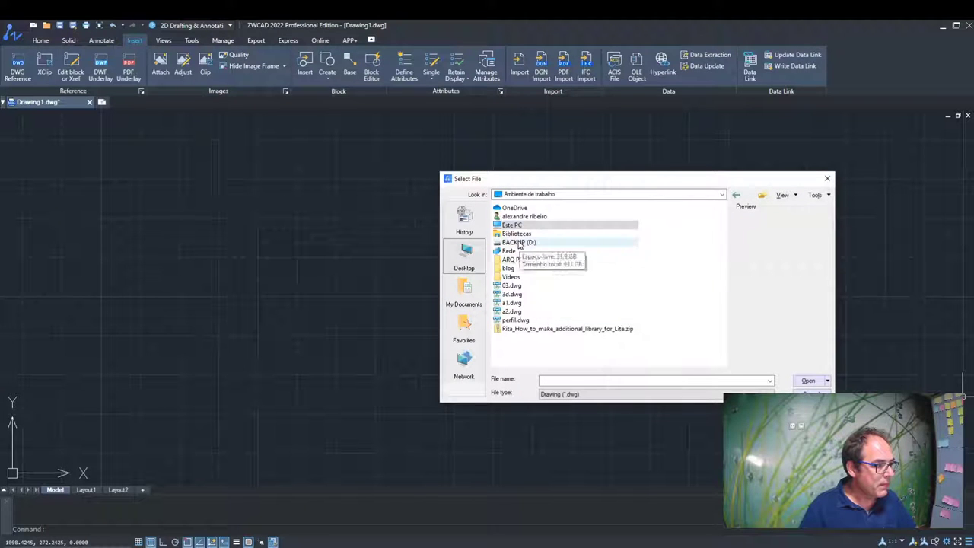
pyautogui.doubleClick(523, 216)
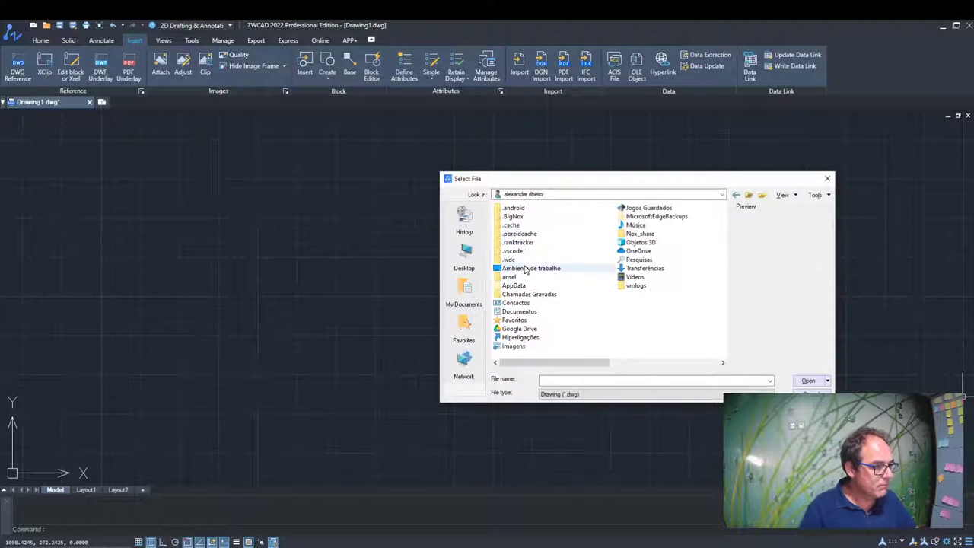
pyautogui.doubleClick(532, 267)
pyautogui.doubleClick(517, 227)
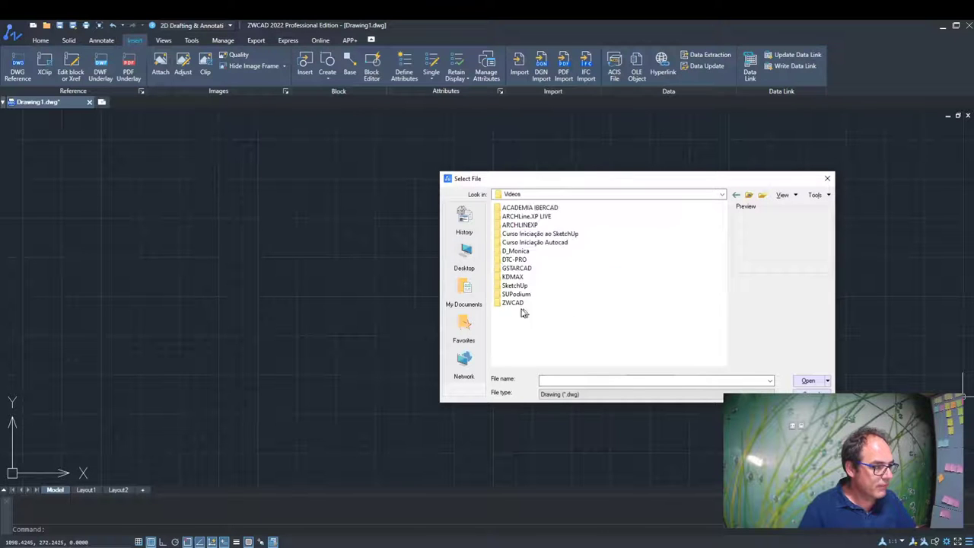
pyautogui.doubleClick(523, 307)
# Open TRAMAS_PARTIDAS.dwg read-only, answering Sim, to show its valid signature.
pyautogui.scroll(-5, 683, 344)
pyautogui.click(538, 303)
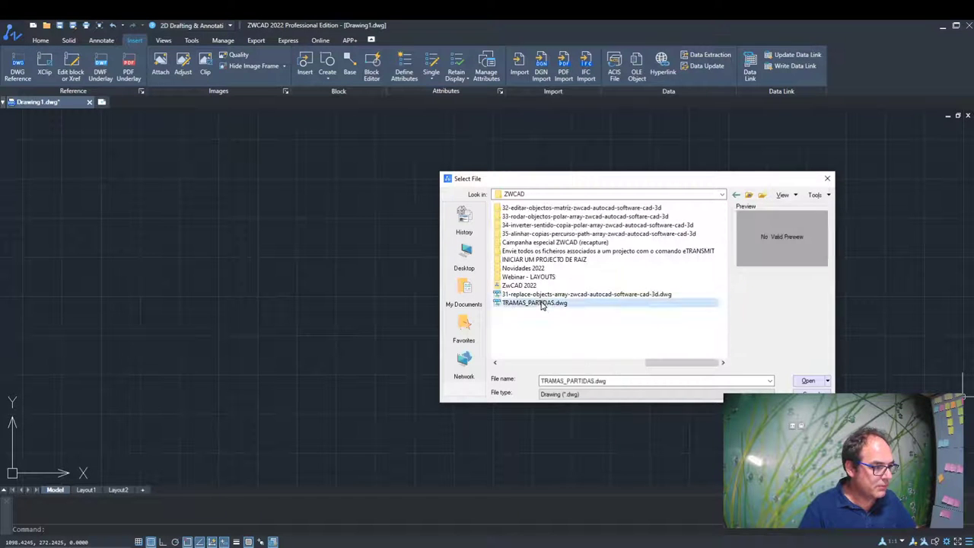
pyautogui.click(807, 381)
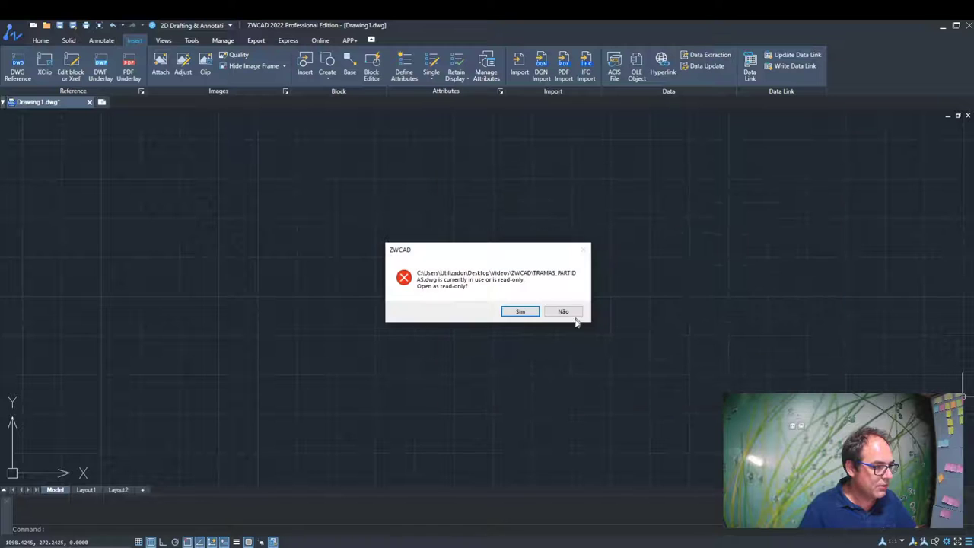
pyautogui.click(522, 312)
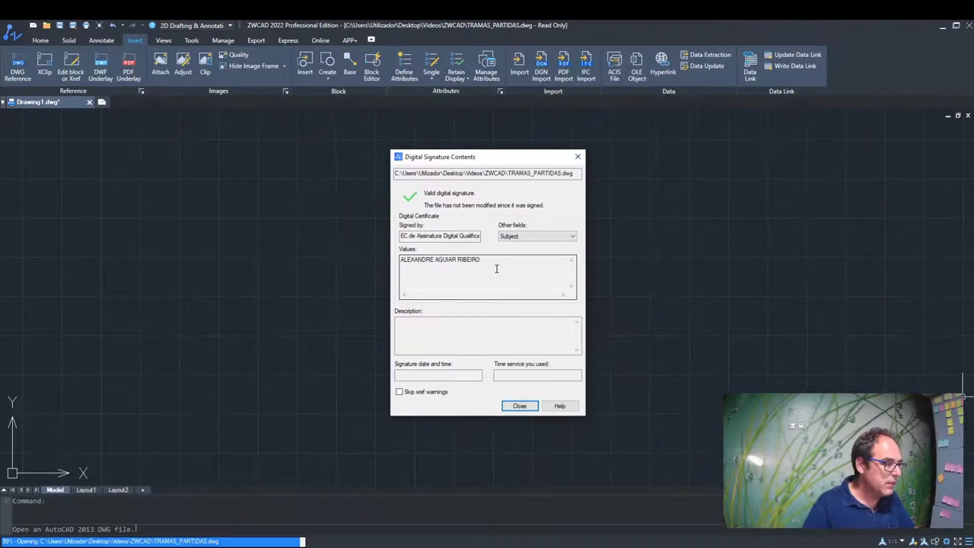
pyautogui.click(456, 338)
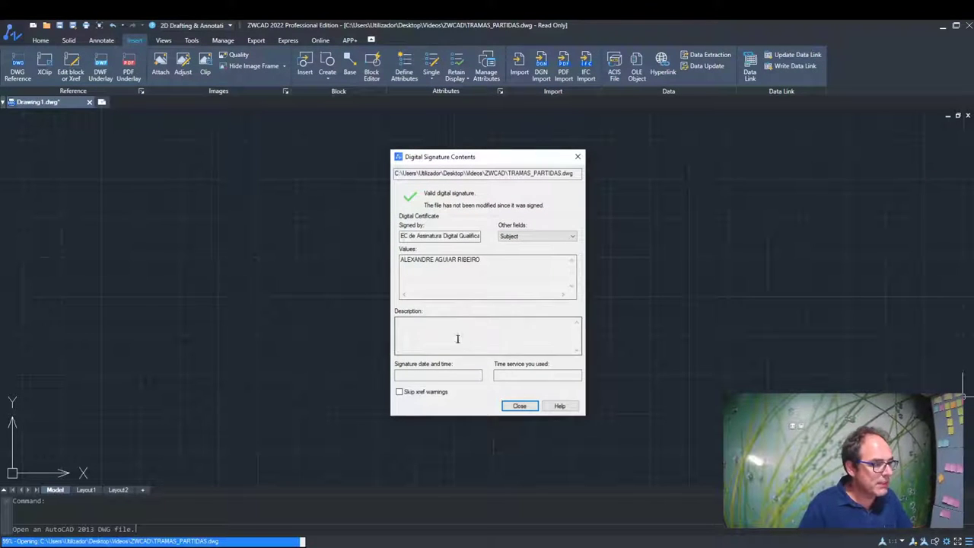